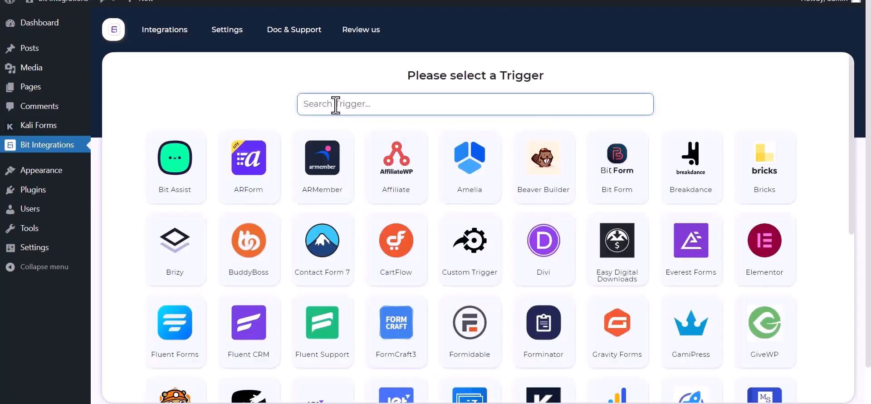
Select Kali Forms as the integration's trigger, copy its webhook URL, and start fetching data
{"action": "type", "text": "ka"}
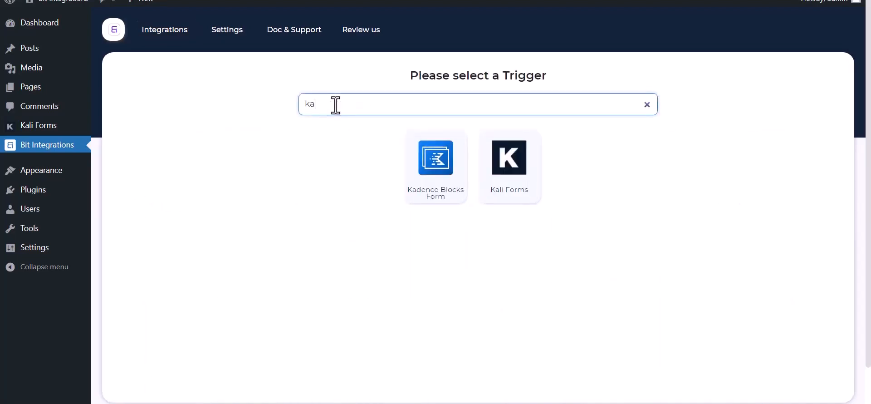
{"action": "left_click", "coordinate": [518, 190]}
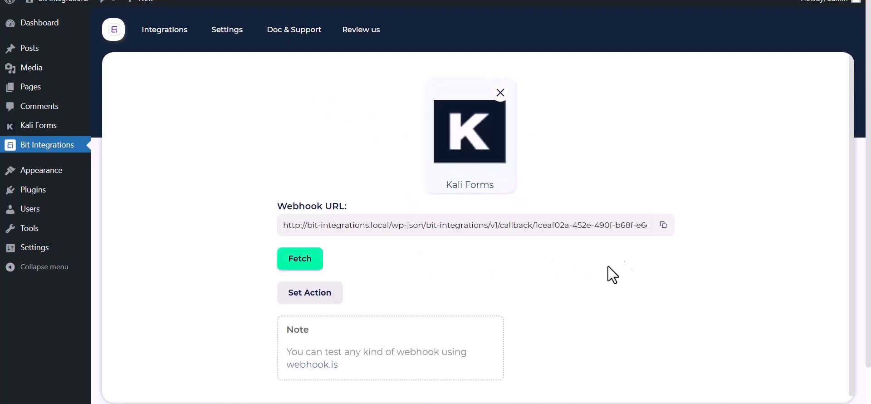
{"action": "left_click", "coordinate": [663, 225]}
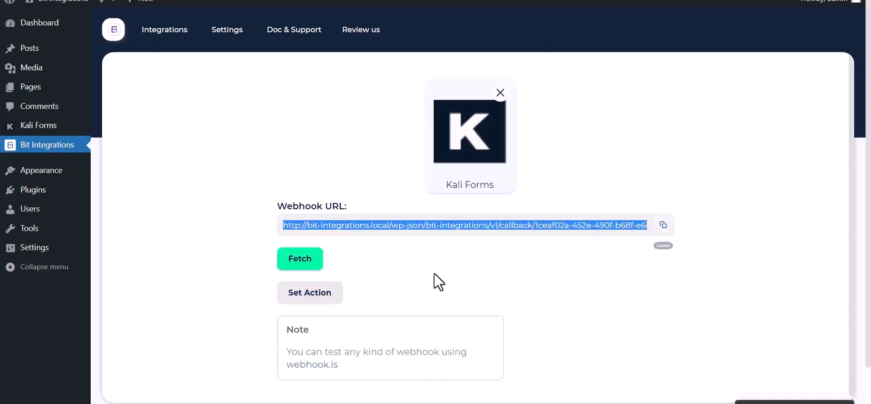
{"action": "left_click", "coordinate": [293, 267]}
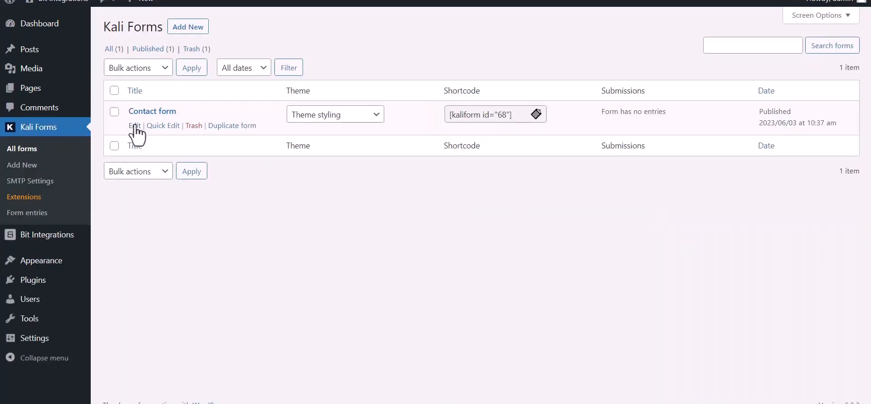
Open the Kali Forms Contact form for editing and create a webhook named Bit Integrations in its settings
{"action": "left_click", "coordinate": [135, 126]}
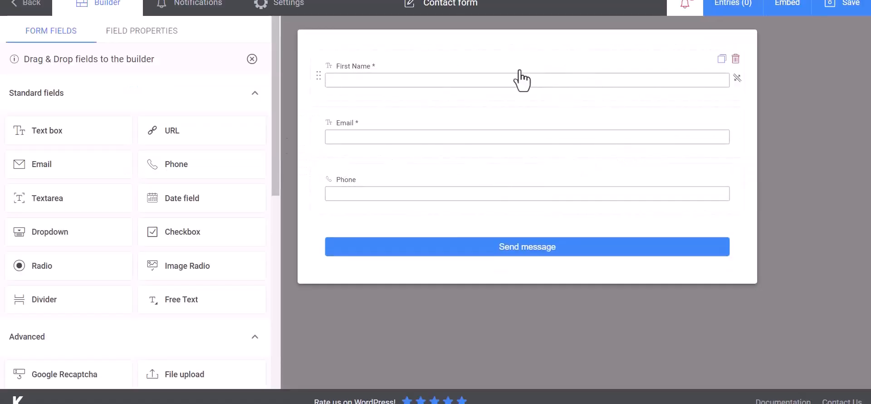
{"action": "left_click", "coordinate": [297, 10]}
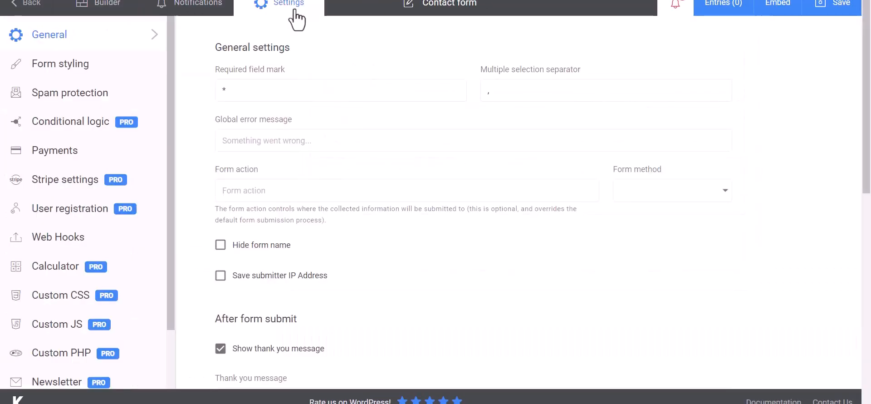
{"action": "left_click", "coordinate": [40, 241]}
{"action": "left_click", "coordinate": [275, 92]}
{"action": "type", "text": "Bit Integrat"}
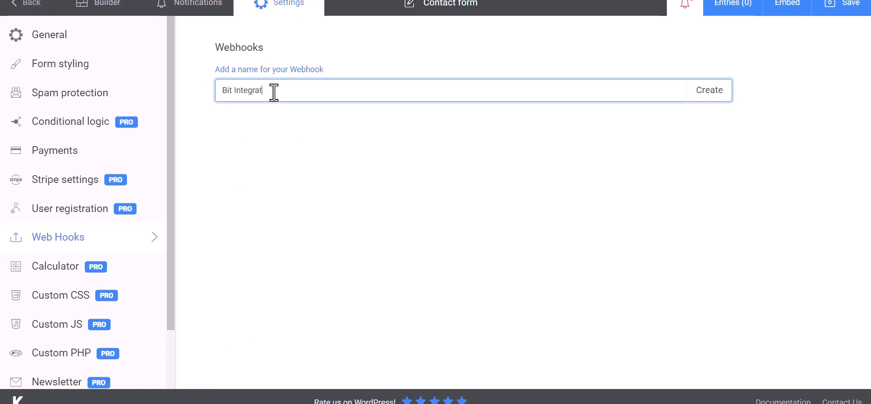
{"action": "type", "text": "ions"}
{"action": "left_click", "coordinate": [711, 96]}
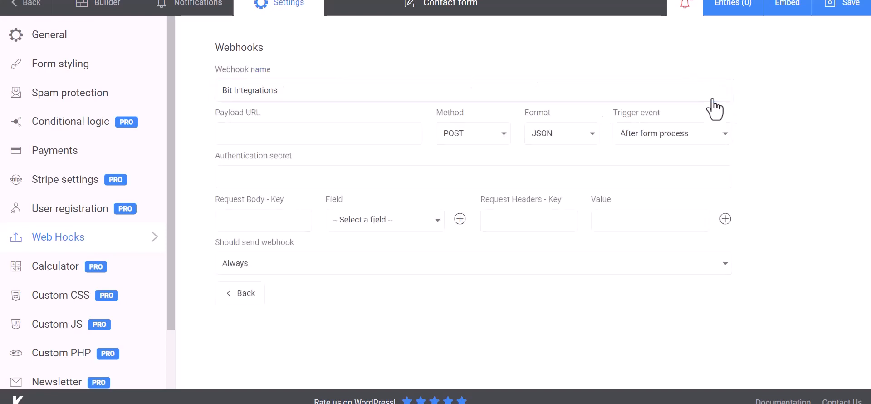
Paste the copied webhook URL as the payload URL and map the request body key Name to the First Name field
{"action": "left_click", "coordinate": [274, 133]}
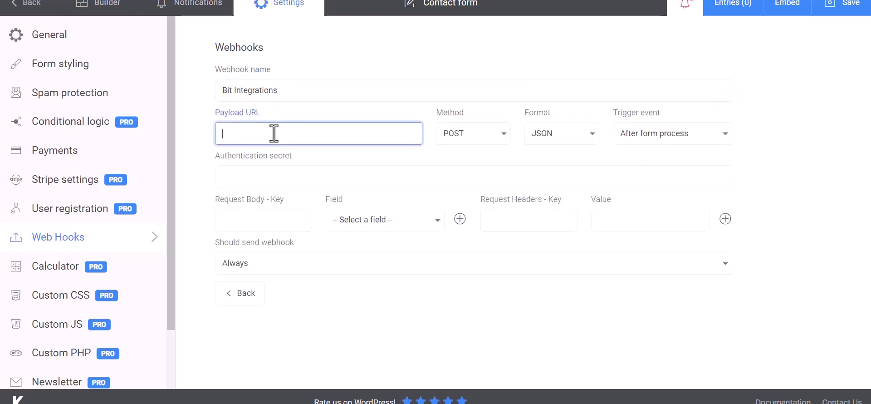
{"action": "key", "text": "ctrl+v"}
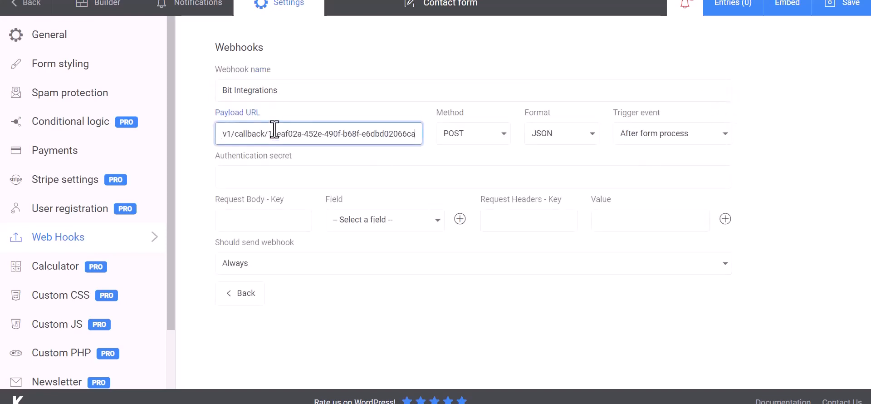
{"action": "left_click", "coordinate": [273, 221]}
{"action": "left_click", "coordinate": [342, 226]}
{"action": "left_click", "coordinate": [363, 242]}
{"action": "left_click", "coordinate": [290, 222]}
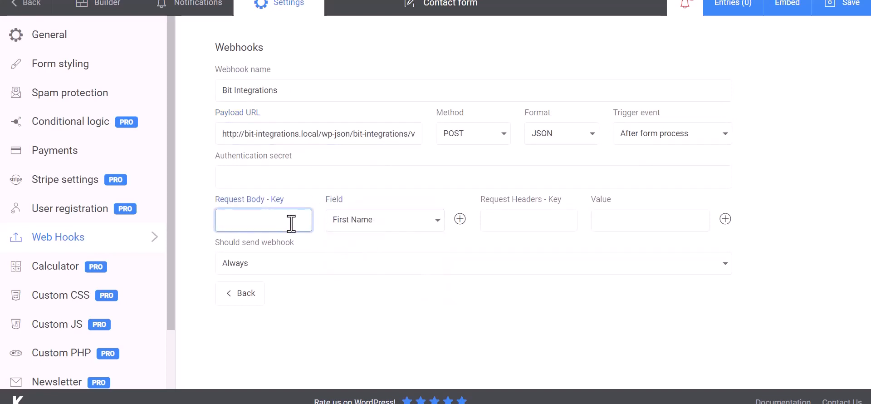
Add two more request body entries, mapping key Email to the Email field and key Phone to the Phone field
{"action": "left_click", "coordinate": [460, 219]}
{"action": "left_click", "coordinate": [381, 249]}
{"action": "left_click", "coordinate": [359, 290]}
{"action": "left_click", "coordinate": [291, 251]}
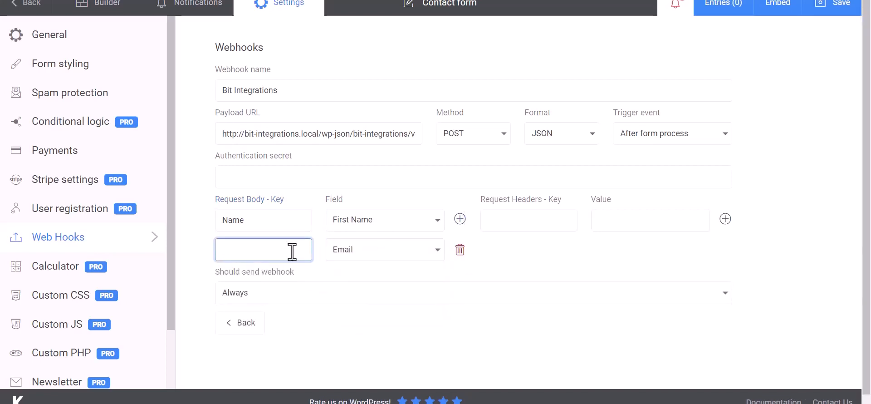
{"action": "left_click", "coordinate": [460, 219]}
{"action": "left_click", "coordinate": [386, 280]}
{"action": "left_click", "coordinate": [362, 341]}
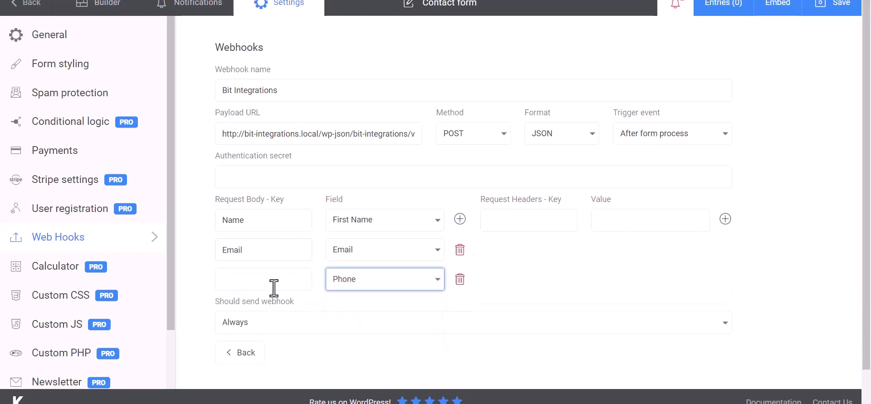
{"action": "left_click", "coordinate": [273, 290]}
{"action": "type", "text": "Phone"}
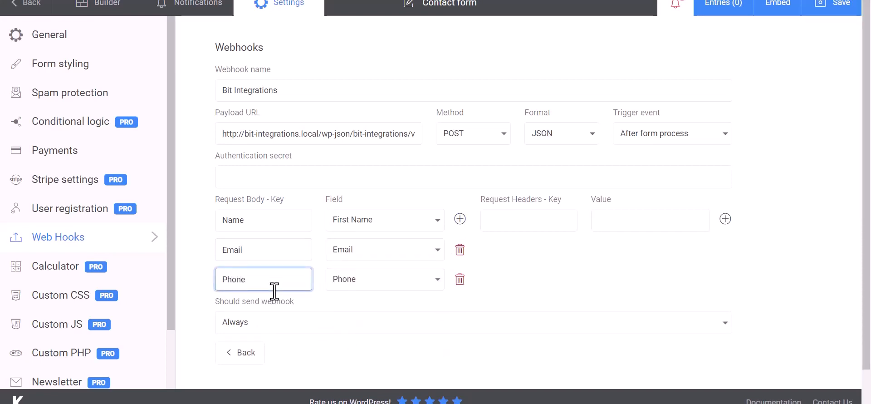
Save the Contact form with its configured webhook
{"action": "left_click", "coordinate": [579, 267]}
{"action": "scroll", "coordinate": [551, 266], "scroll_direction": "down", "scroll_amount": 1}
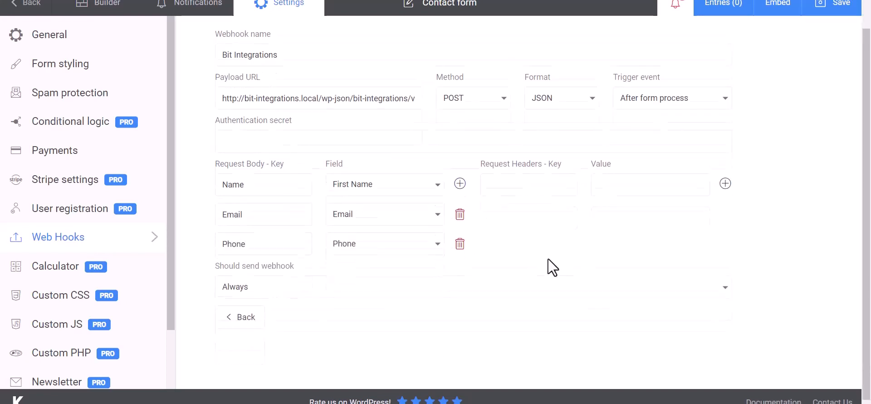
{"action": "left_click", "coordinate": [840, 18]}
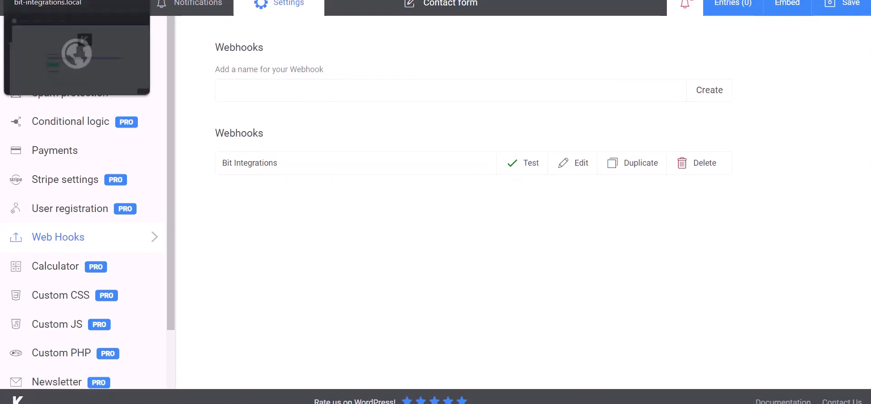
Return to the Kali Forms trigger in Bit Integrations, review the fetched response fields, and continue to the action selection
{"action": "left_click", "coordinate": [68, 0]}
{"action": "scroll", "coordinate": [445, 332], "scroll_direction": "down", "scroll_amount": 10}
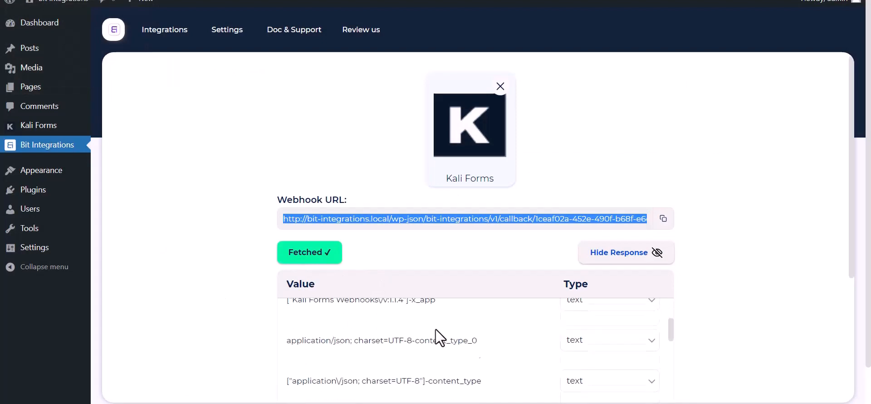
{"action": "scroll", "coordinate": [381, 366], "scroll_direction": "down", "scroll_amount": 3}
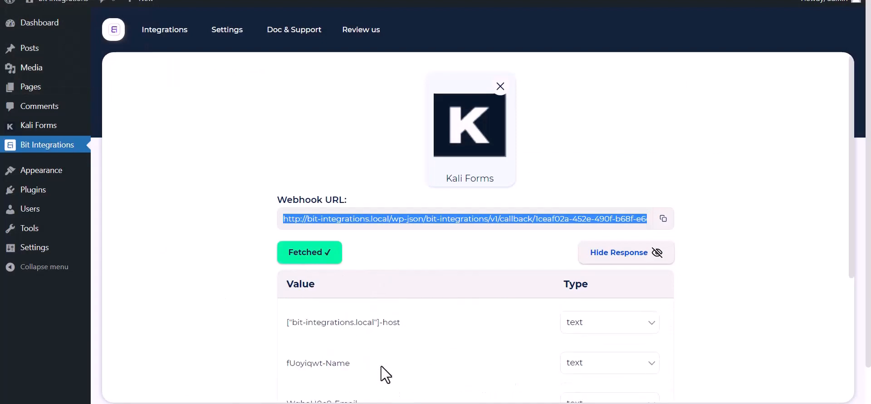
{"action": "scroll", "coordinate": [209, 298], "scroll_direction": "down", "scroll_amount": 5}
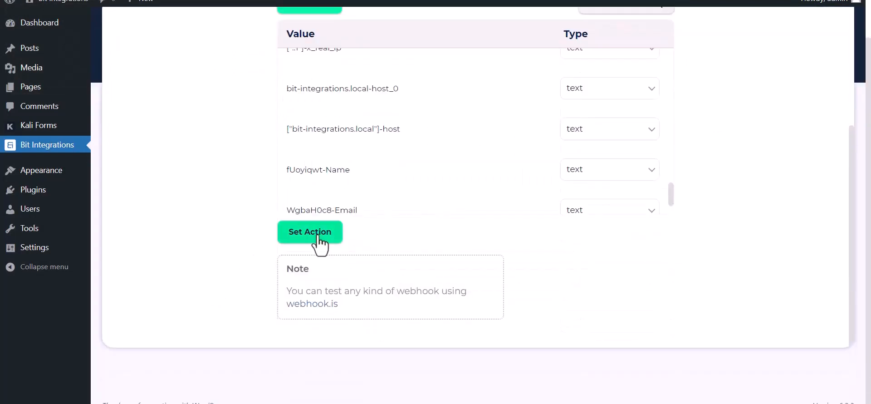
{"action": "left_click", "coordinate": [318, 236]}
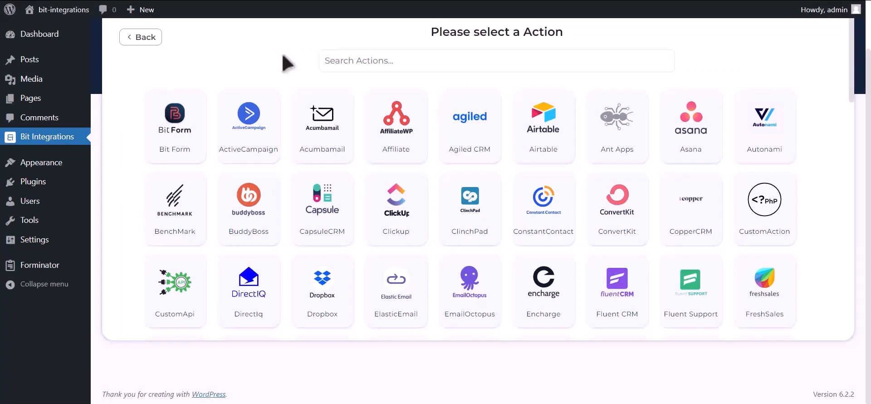
Search the actions for google calendar and select Google Calendar as the integration's action
{"action": "left_click", "coordinate": [382, 61]}
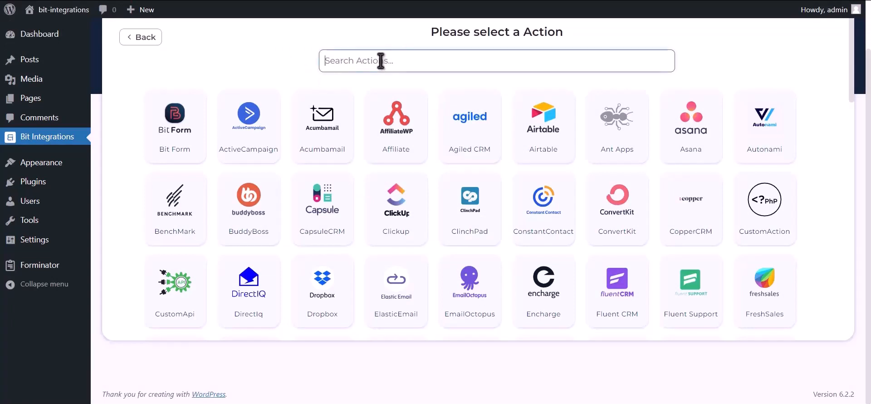
{"action": "type", "text": "goog"}
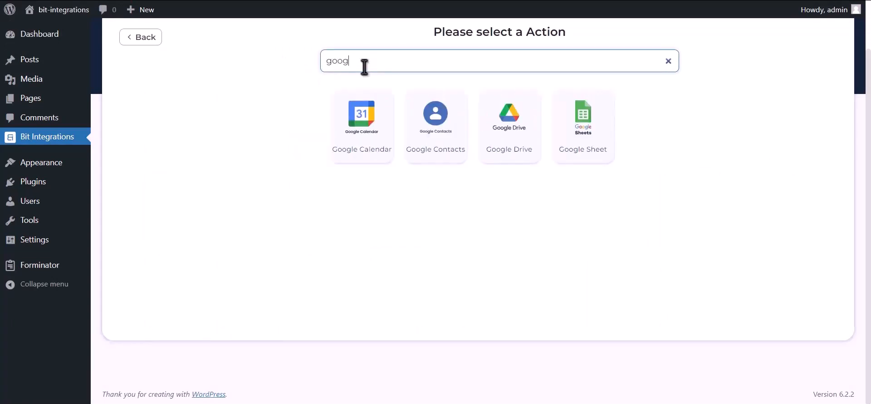
{"action": "type", "text": "le calendar"}
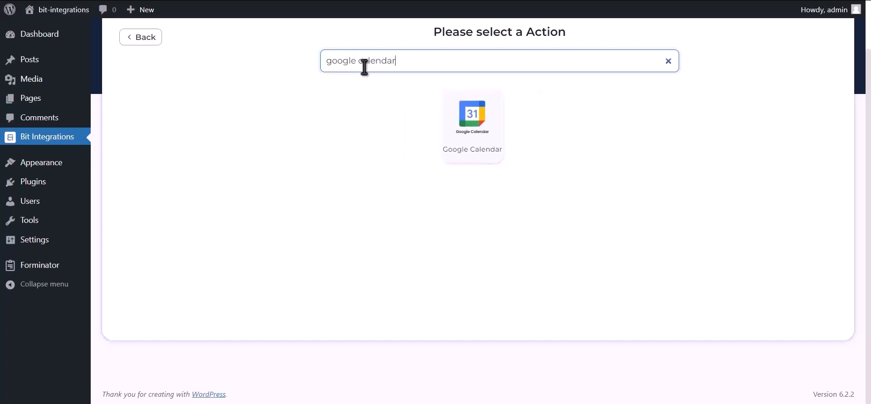
{"action": "left_click", "coordinate": [486, 143]}
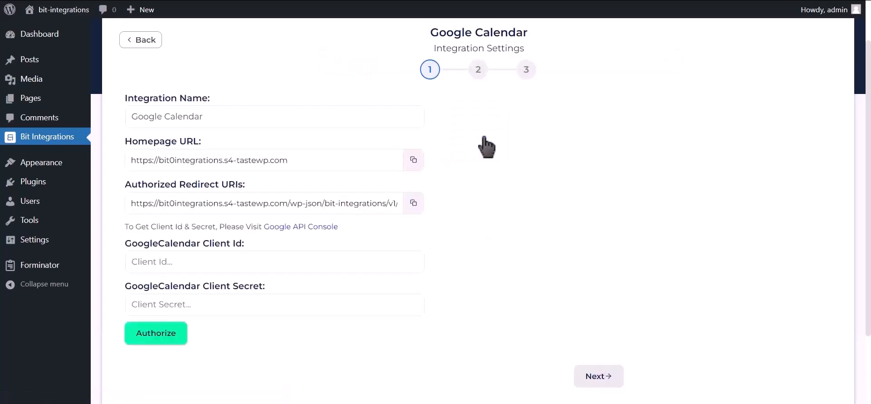
Open the Google API Console linked in the integration settings and create a project named Bit Integrations
{"action": "left_click_drag", "start_coordinate": [125, 226], "coordinate": [259, 229]}
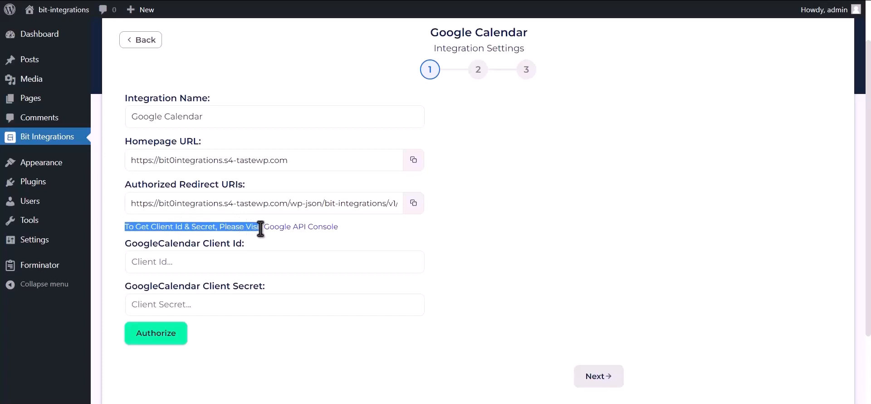
{"action": "left_click", "coordinate": [295, 227]}
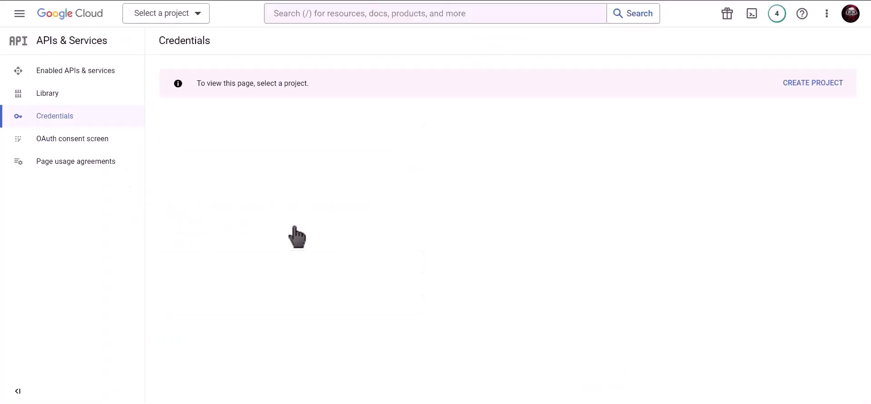
{"action": "left_click", "coordinate": [802, 83]}
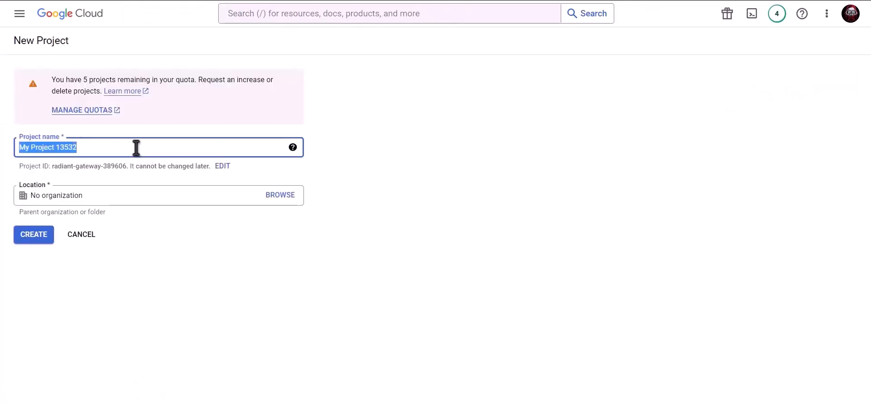
{"action": "type", "text": "Bit Integ"}
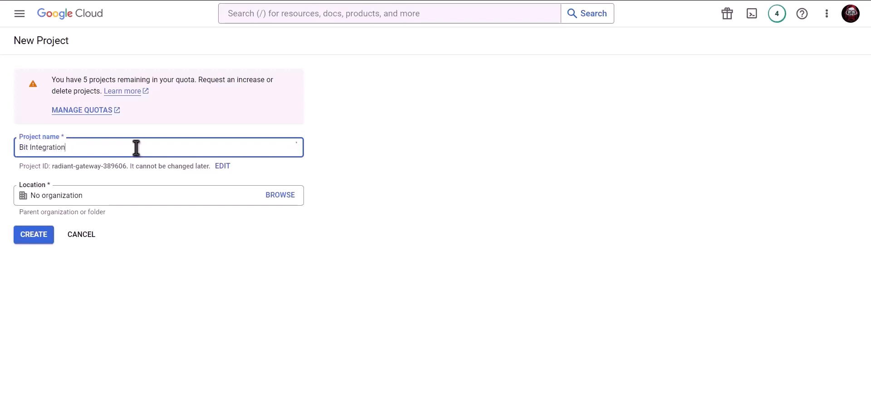
{"action": "type", "text": "rations"}
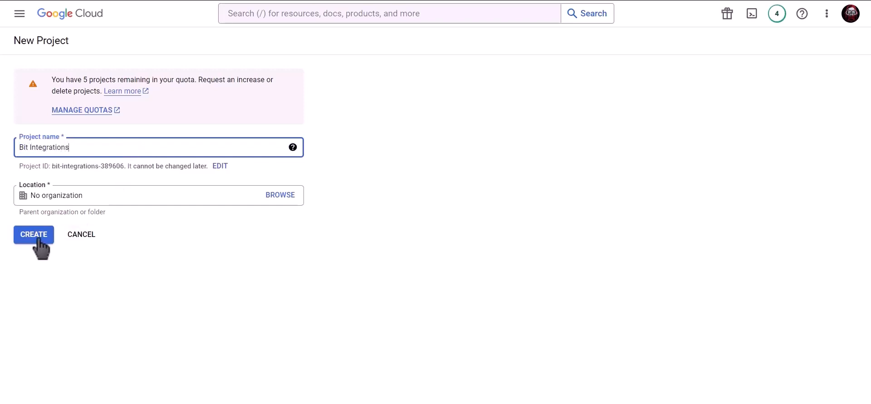
{"action": "left_click", "coordinate": [38, 238]}
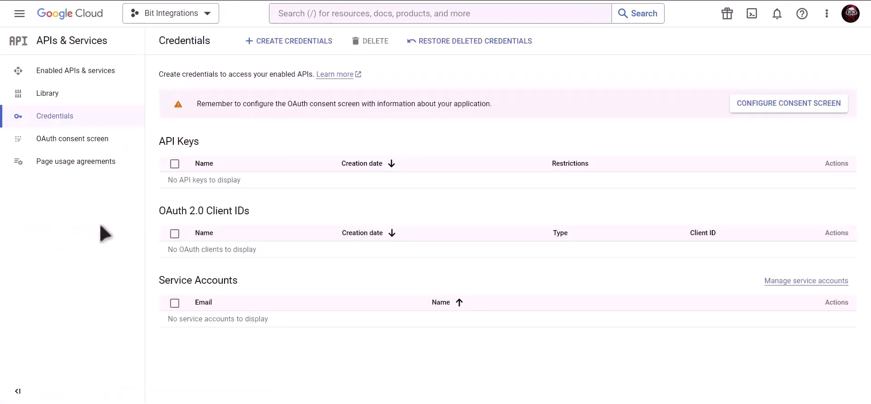
Start configuring the project's OAuth consent screen with the External user type
{"action": "left_click", "coordinate": [757, 111]}
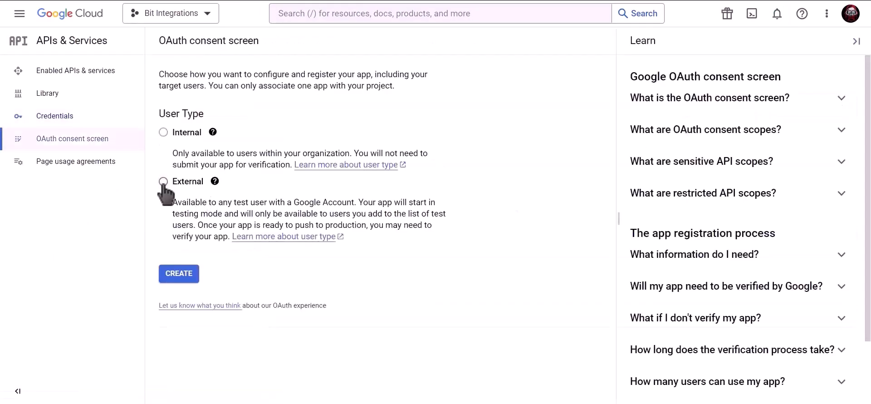
{"action": "left_click", "coordinate": [163, 182]}
{"action": "left_click", "coordinate": [182, 281]}
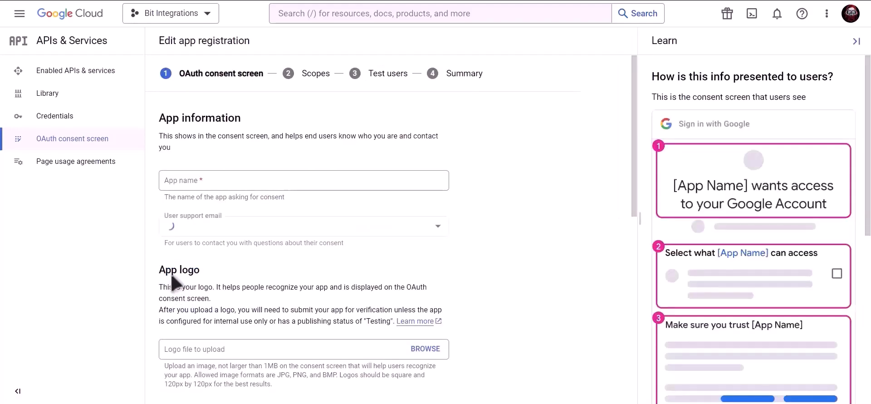
Register the consent screen app as Bit Integrations, fill in the user support and developer contact e-mails, and save
{"action": "left_click", "coordinate": [237, 181]}
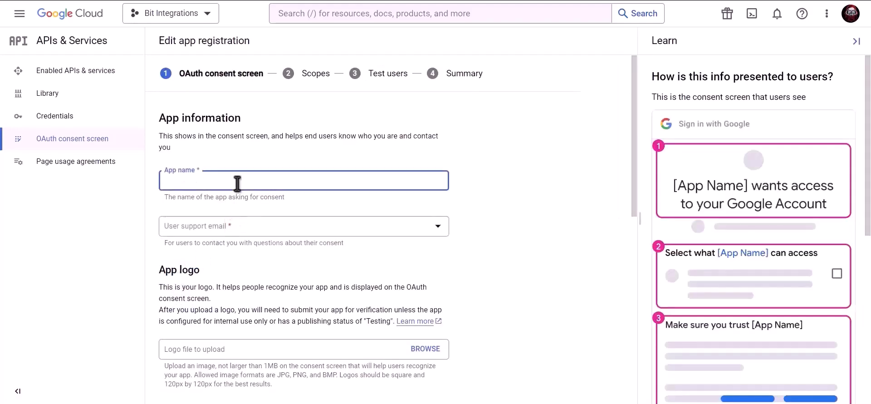
{"action": "type", "text": "Bit Integrations"}
{"action": "left_click", "coordinate": [236, 227]}
{"action": "left_click", "coordinate": [250, 232]}
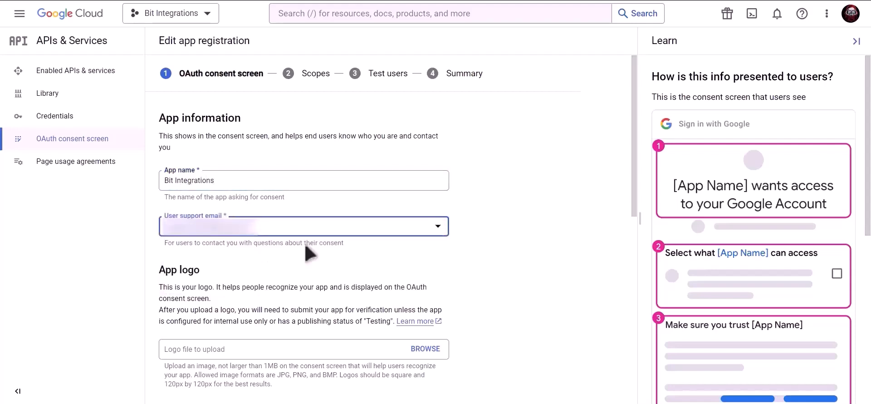
{"action": "scroll", "coordinate": [305, 246], "scroll_direction": "down", "scroll_amount": 10}
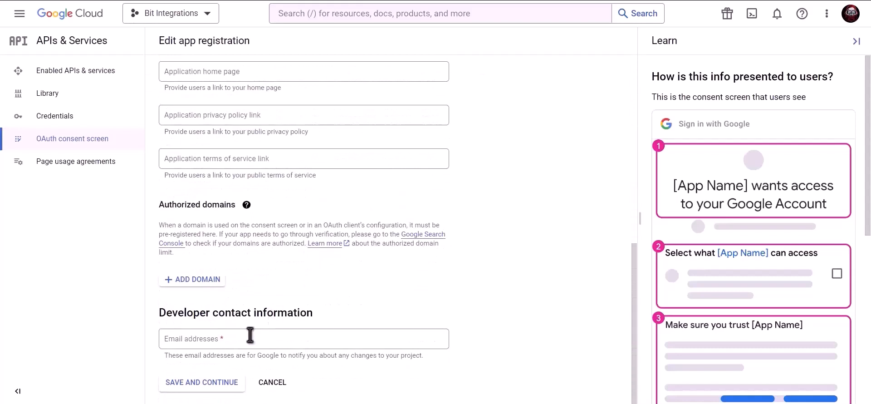
{"action": "left_click", "coordinate": [250, 335]}
{"action": "key", "text": "ctrl+v"}
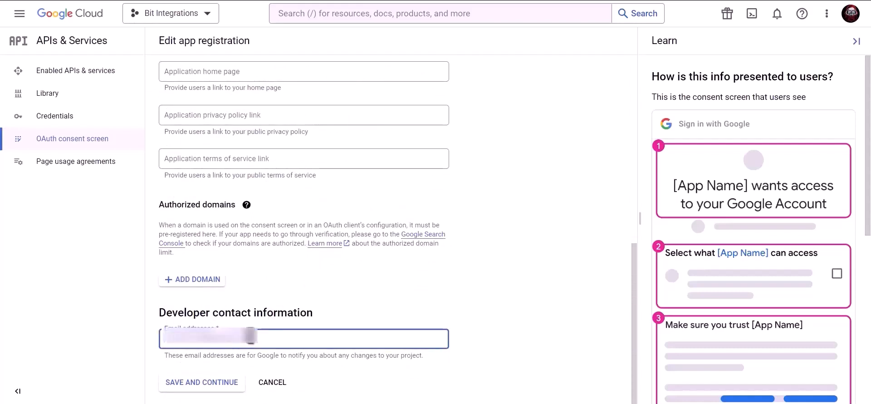
{"action": "left_click", "coordinate": [205, 384]}
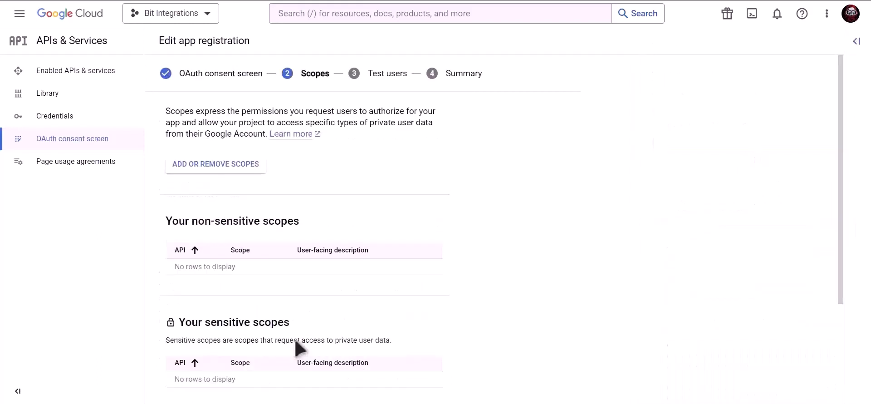
Finish the app registration without adding scopes or test users, and publish the app to production
{"action": "scroll", "coordinate": [295, 348], "scroll_direction": "down", "scroll_amount": 3}
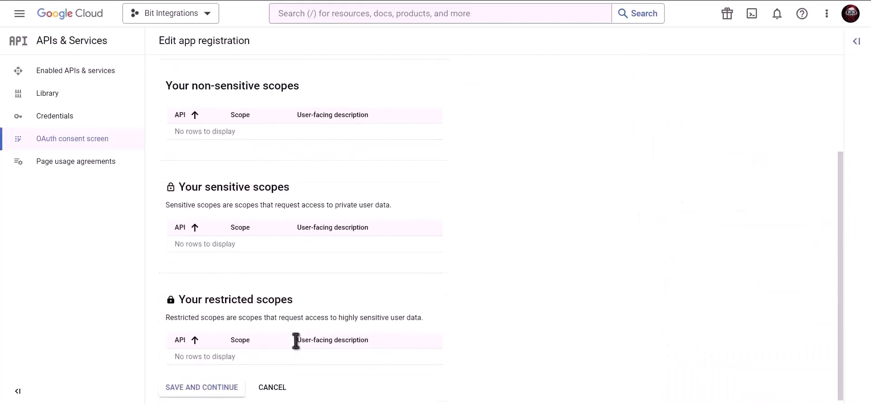
{"action": "left_click", "coordinate": [201, 382]}
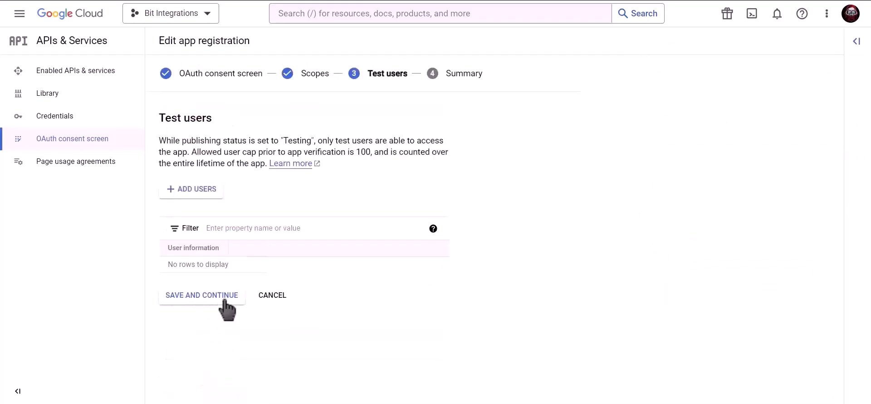
{"action": "left_click", "coordinate": [222, 307]}
{"action": "left_click", "coordinate": [213, 382]}
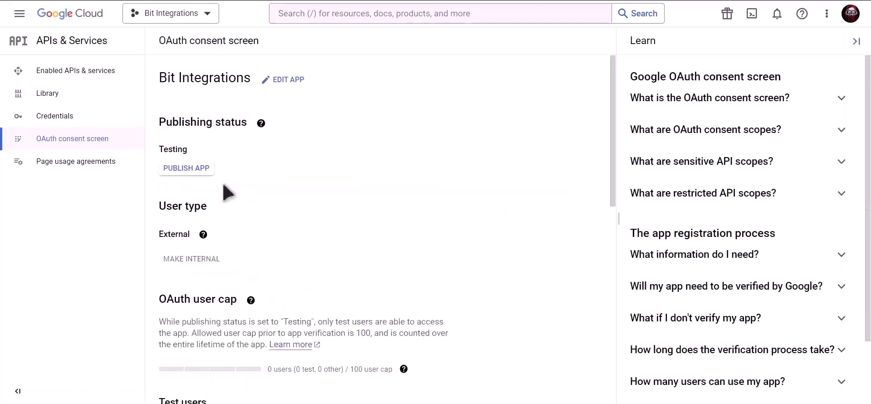
{"action": "left_click", "coordinate": [197, 170]}
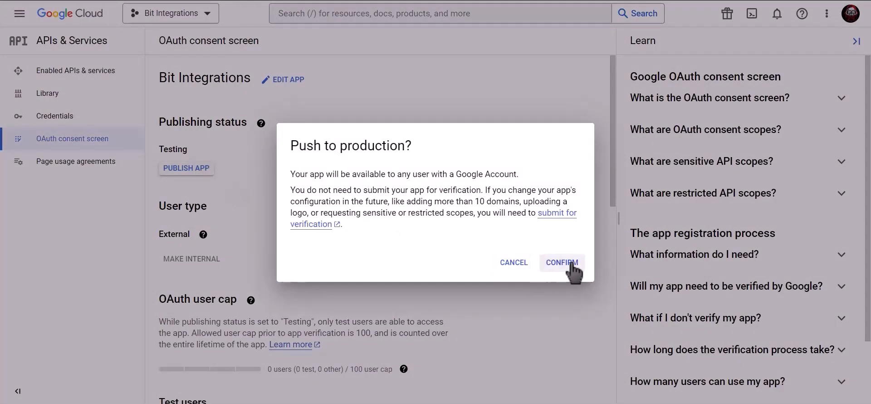
{"action": "left_click", "coordinate": [573, 268]}
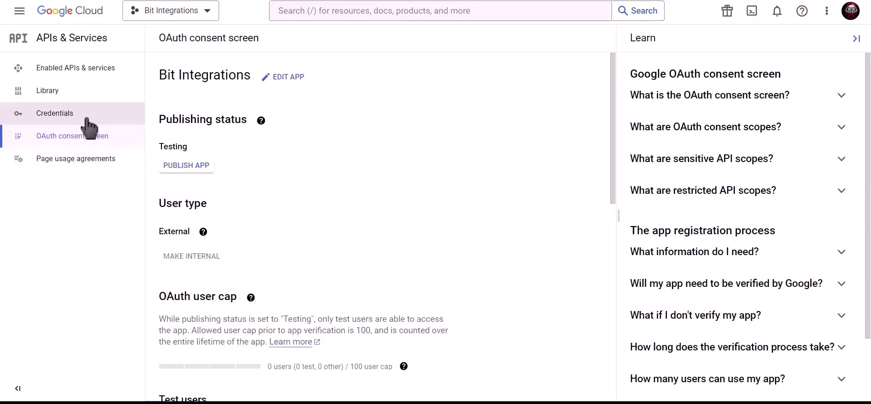
Search Google Cloud for google calendar api and enable the Google Calendar API for the project
{"action": "left_click", "coordinate": [112, 115]}
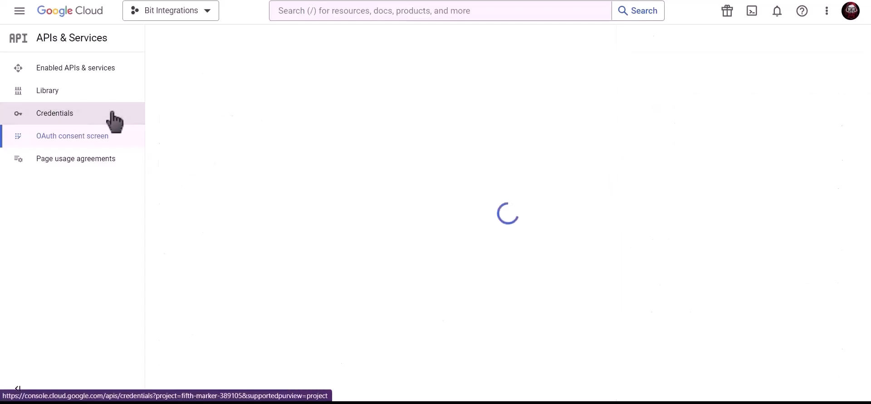
{"action": "left_click", "coordinate": [356, 10]}
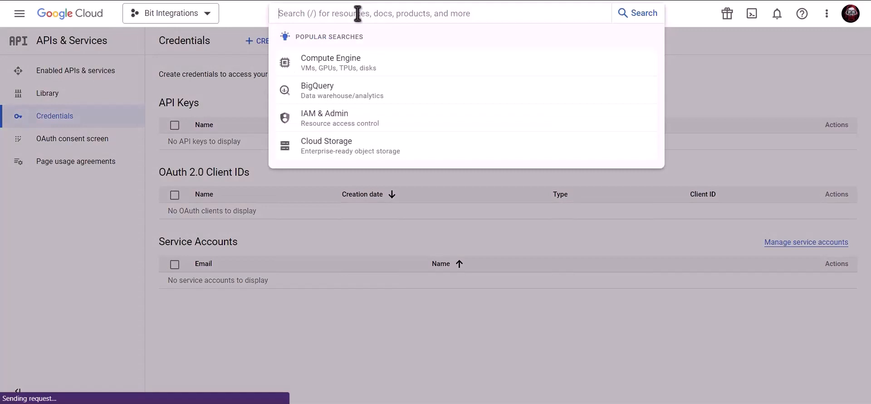
{"action": "type", "text": "google calendar a"}
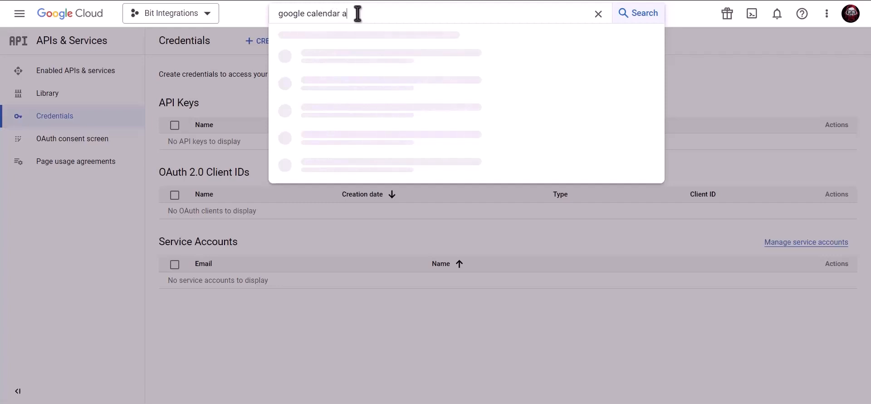
{"action": "type", "text": "pi"}
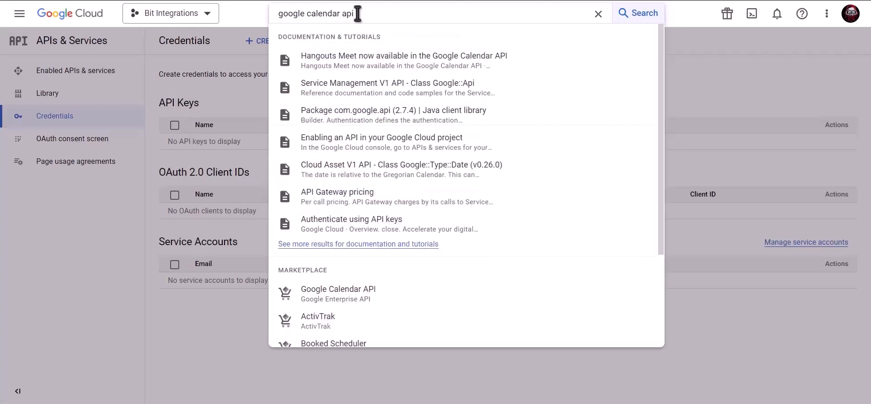
{"action": "left_click", "coordinate": [361, 301]}
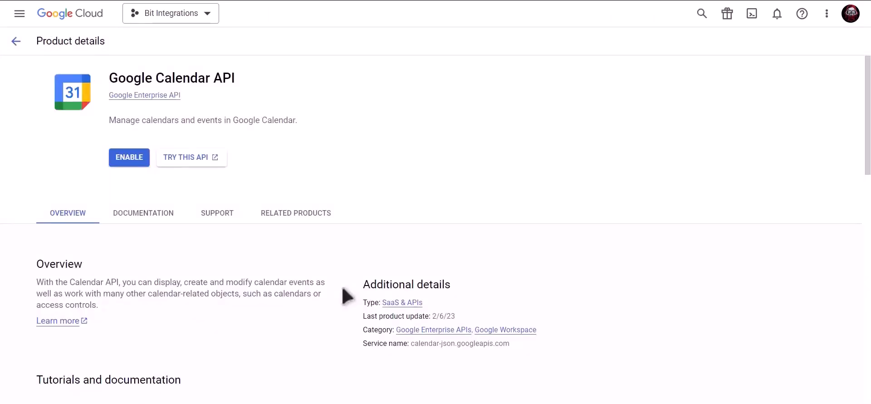
{"action": "left_click", "coordinate": [133, 171]}
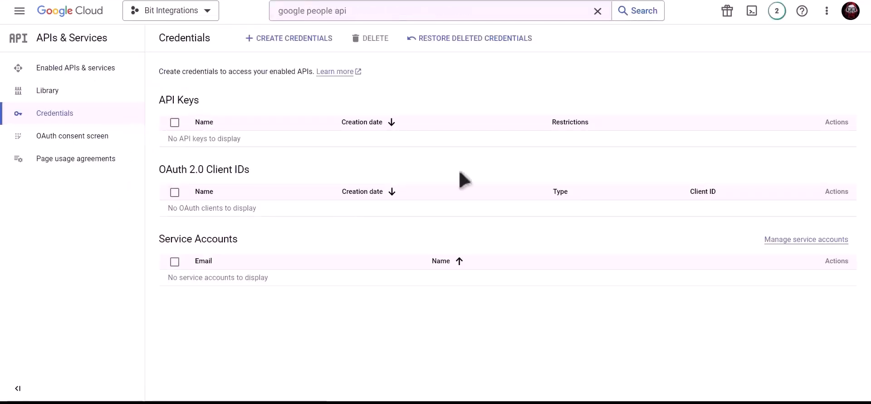
Start creating OAuth client ID credentials with the Web application type and the name Bit Integrations
{"action": "left_click", "coordinate": [294, 39]}
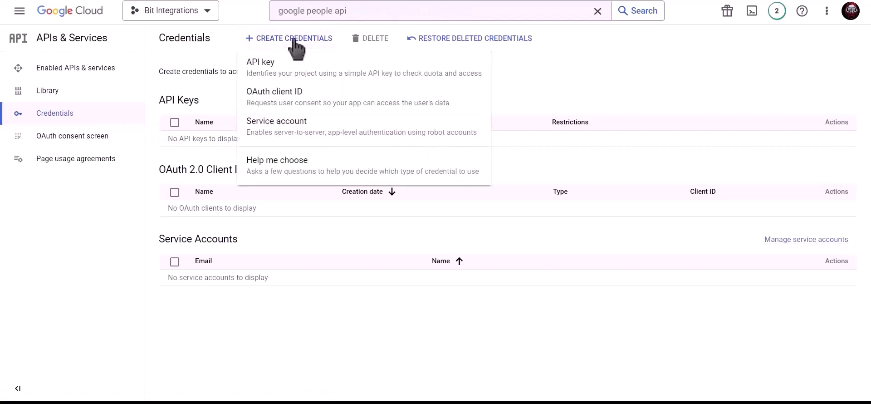
{"action": "left_click", "coordinate": [363, 107]}
{"action": "left_click", "coordinate": [268, 123]}
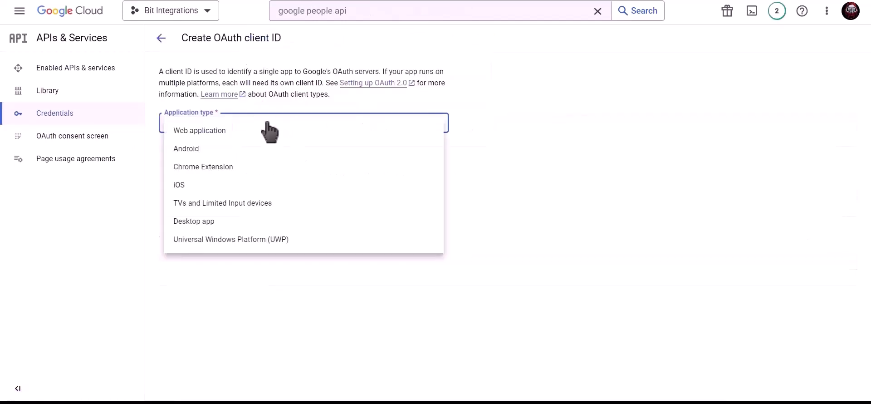
{"action": "left_click", "coordinate": [229, 133]}
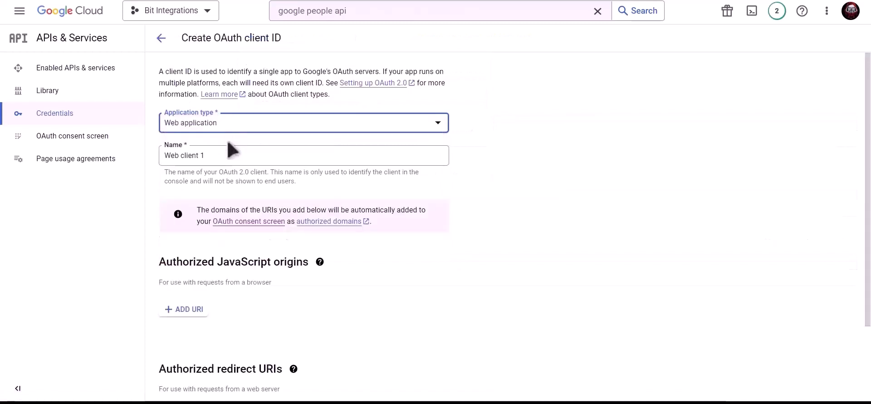
{"action": "left_click", "coordinate": [225, 153]}
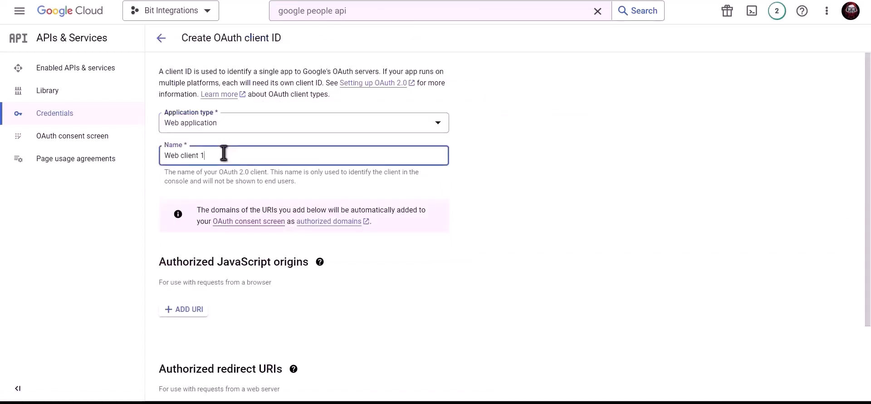
{"action": "triple_click", "coordinate": [257, 155]}
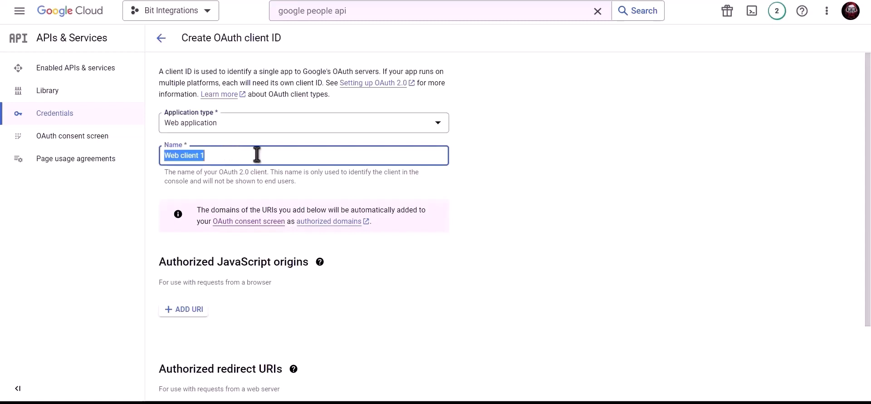
{"action": "type", "text": "Bit In"}
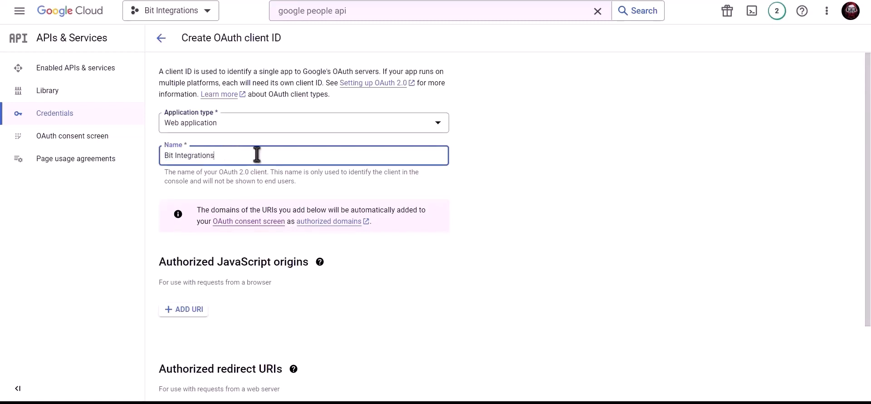
{"action": "type", "text": "tegrations"}
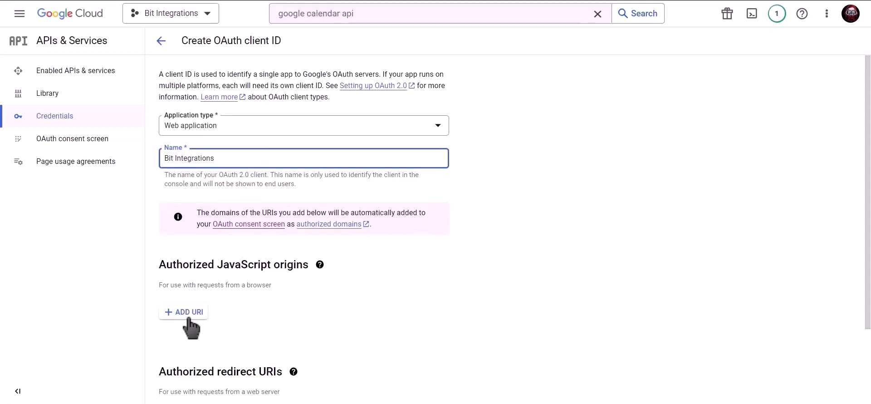
{"action": "left_click", "coordinate": [185, 310]}
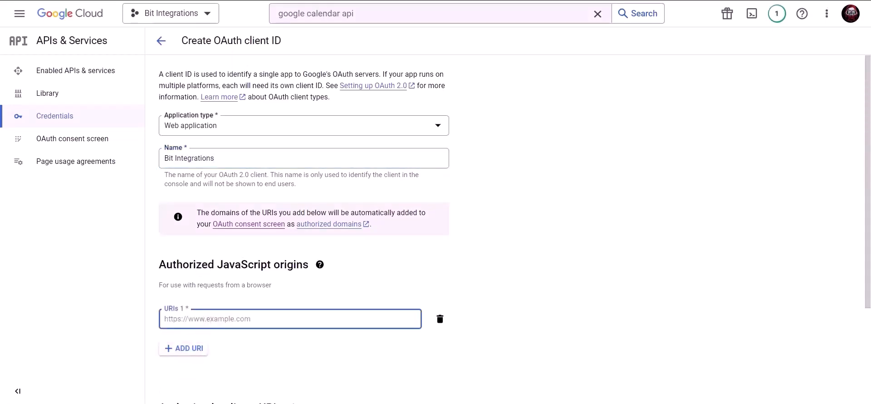
{"action": "left_click", "coordinate": [243, 2]}
{"action": "left_click", "coordinate": [414, 159]}
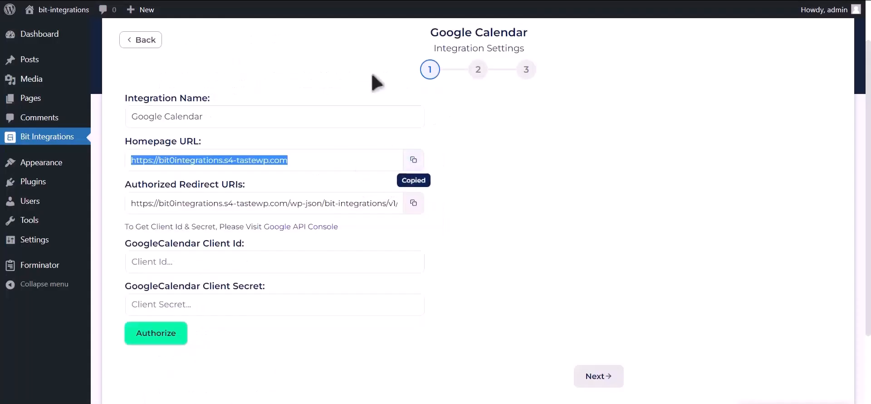
{"action": "left_click", "coordinate": [345, 2]}
{"action": "left_click", "coordinate": [248, 320]}
{"action": "key", "text": "ctrl+v"}
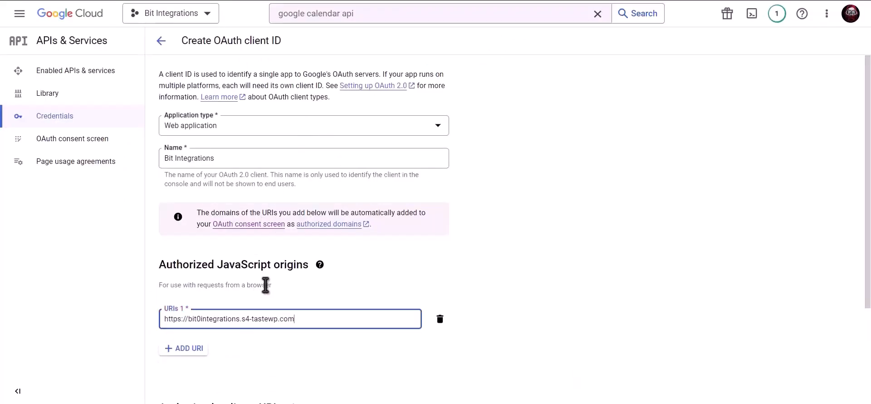
Copy the authorized redirect URI from the integration settings, add it to the OAuth client's redirect URIs, and create the client
{"action": "scroll", "coordinate": [317, 254], "scroll_direction": "down", "scroll_amount": 3}
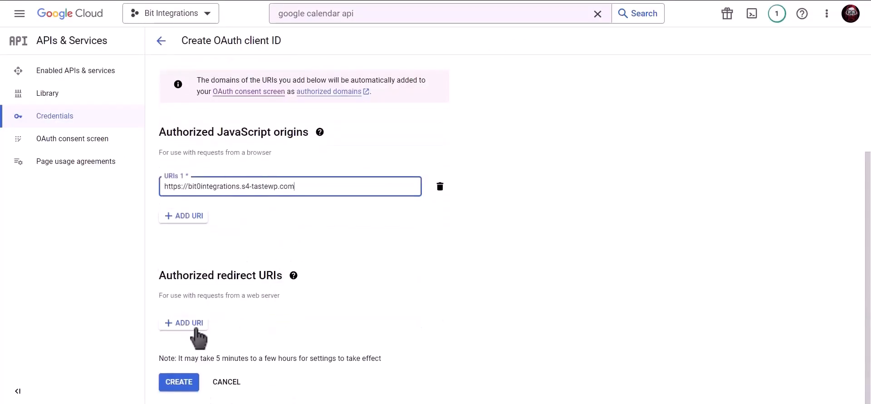
{"action": "key", "text": "ctrl+Tab"}
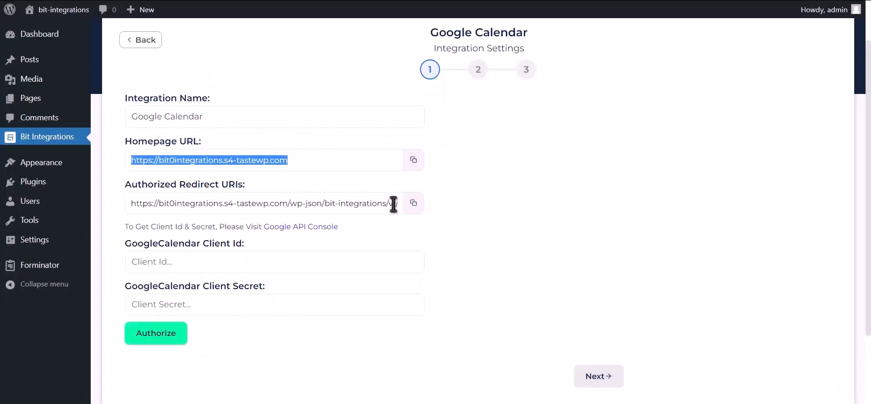
{"action": "left_click", "coordinate": [414, 205]}
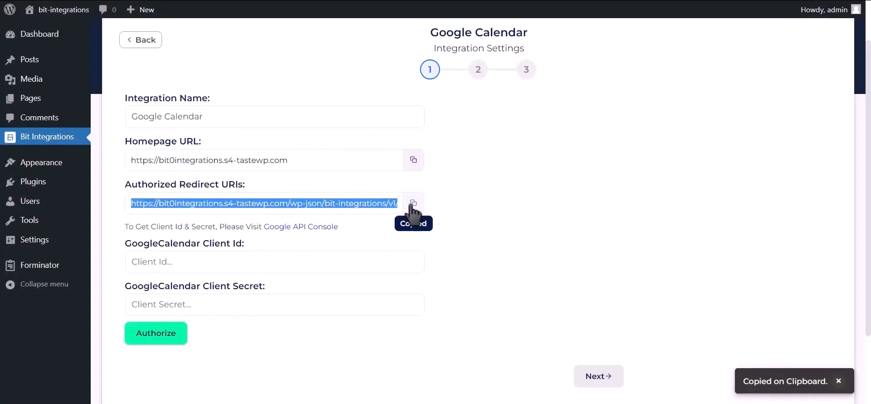
{"action": "key", "text": "ctrl+Tab"}
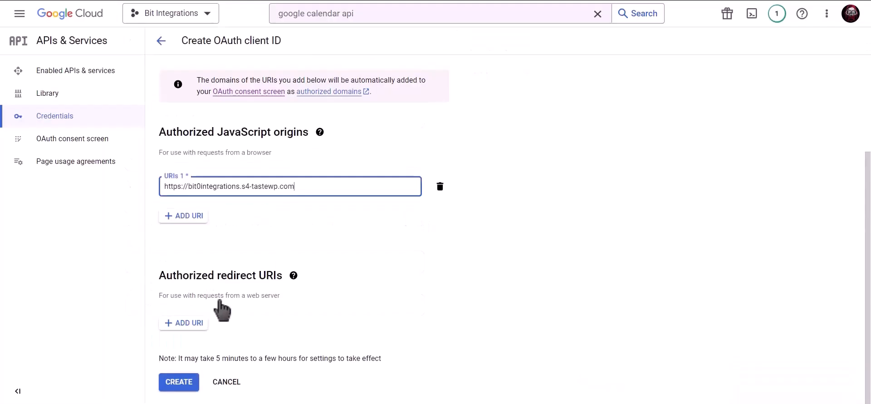
{"action": "left_click", "coordinate": [200, 325]}
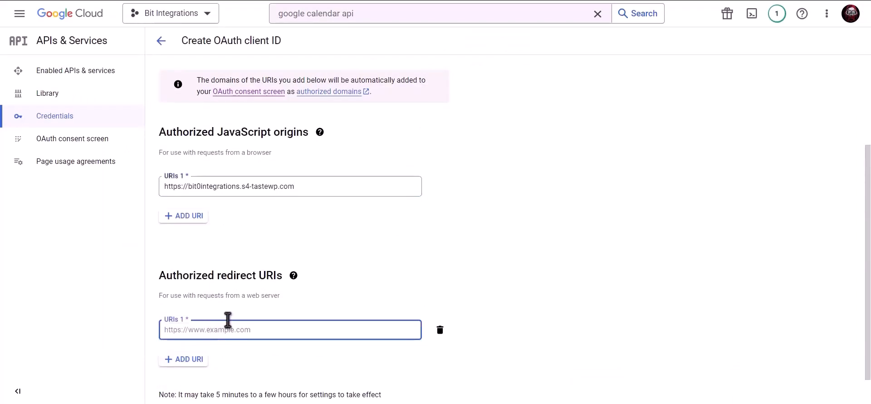
{"action": "key", "text": "ctrl+v"}
{"action": "scroll", "coordinate": [281, 286], "scroll_direction": "down", "scroll_amount": 1}
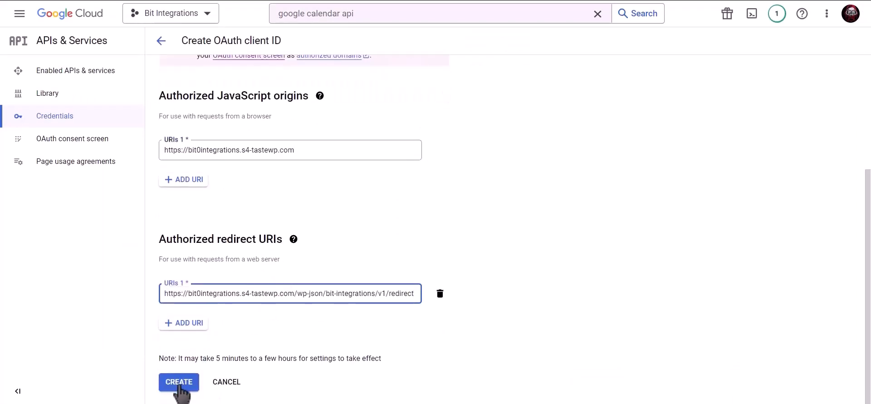
{"action": "left_click", "coordinate": [179, 382]}
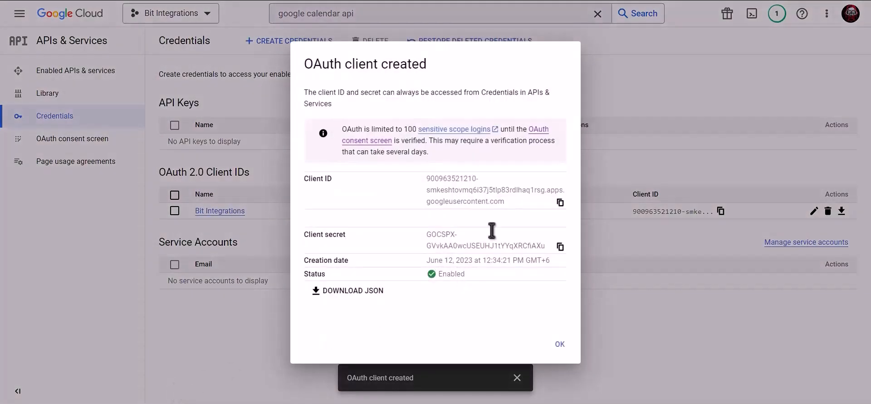
Copy the new OAuth client's client ID from Google Cloud and paste it into the integration's Client Id field
{"action": "left_click", "coordinate": [559, 203]}
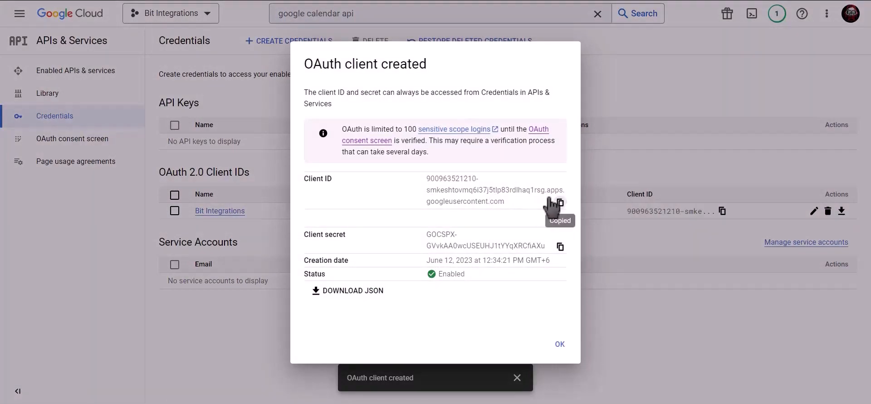
{"action": "key", "text": "ctrl+Tab"}
{"action": "left_click", "coordinate": [191, 262]}
{"action": "left_click", "coordinate": [190, 262]}
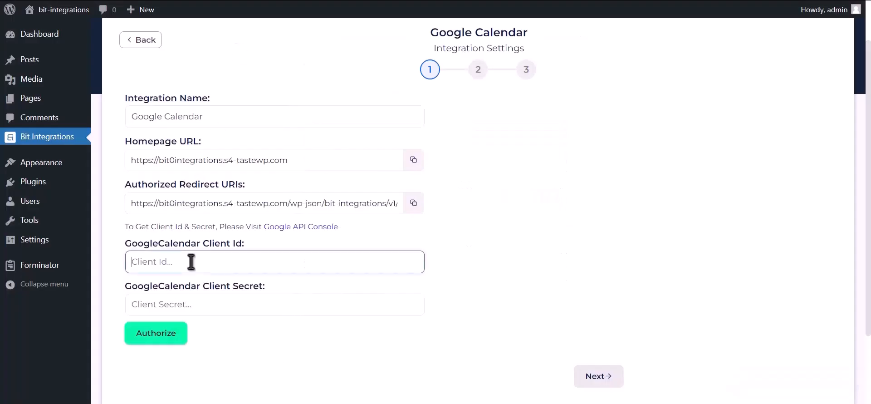
{"action": "key", "text": "ctrl+v"}
Copy the OAuth client secret from Google Cloud and paste it into the integration's Client Secret field
{"action": "key", "text": "ctrl+Tab"}
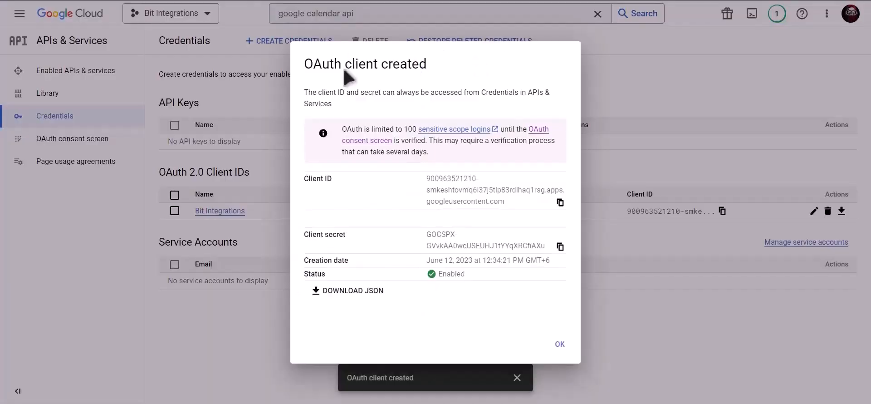
{"action": "left_click", "coordinate": [560, 246]}
{"action": "key", "text": "ctrl+Tab"}
{"action": "left_click", "coordinate": [210, 301]}
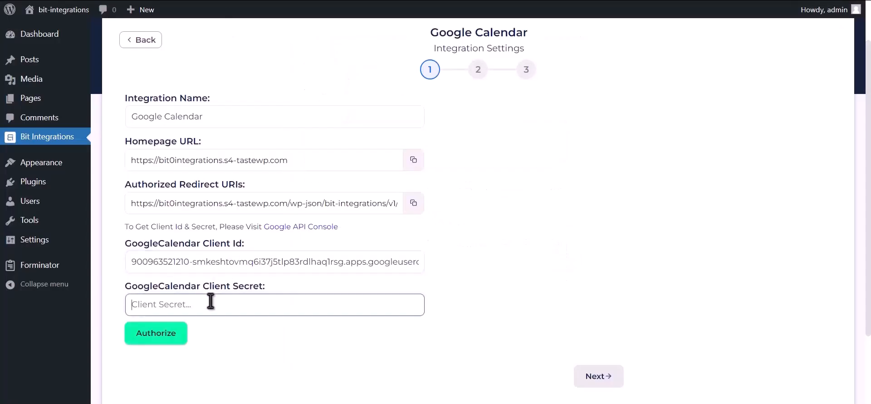
{"action": "key", "text": "ctrl+v"}
Authorize the Google Calendar connection with the Google account, granting s4-tastewp.com calendar access despite the unverified app, and proceed to the calendar settings
{"action": "left_click", "coordinate": [167, 336]}
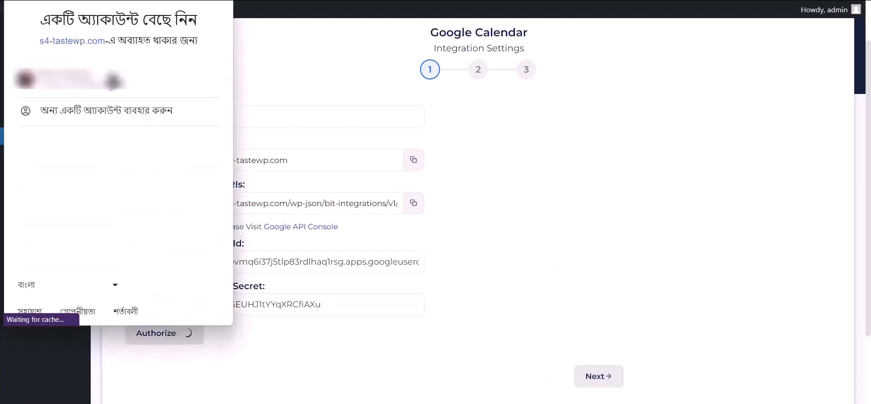
{"action": "left_click", "coordinate": [158, 82]}
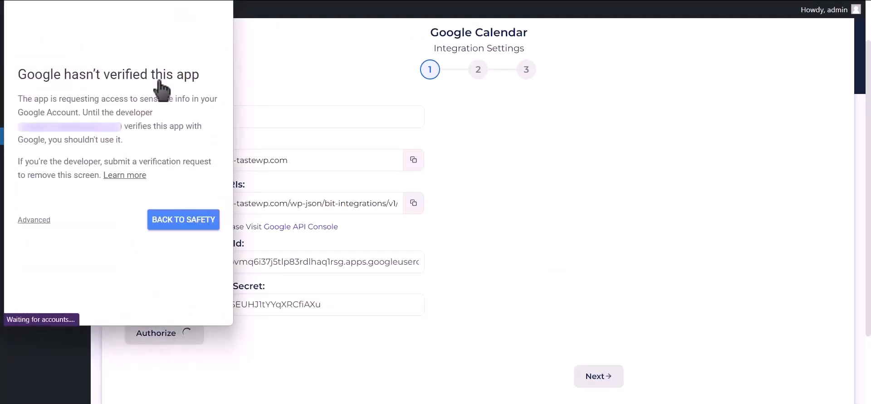
{"action": "left_click", "coordinate": [34, 220]}
{"action": "left_click", "coordinate": [32, 301]}
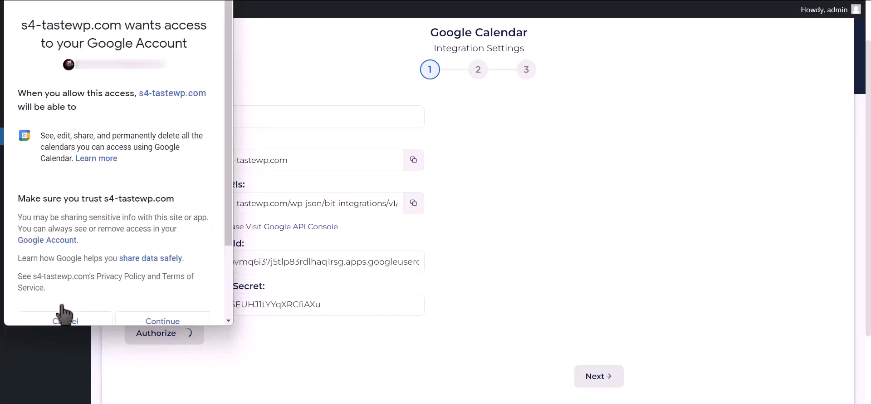
{"action": "left_click", "coordinate": [179, 321]}
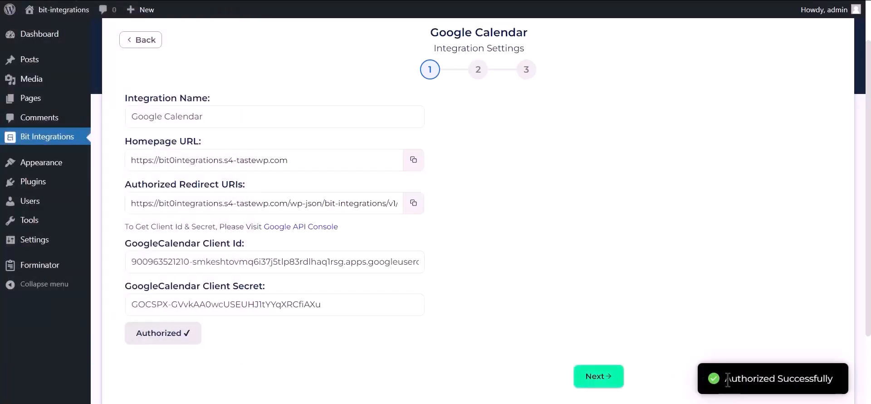
{"action": "left_click_drag", "start_coordinate": [725, 379], "coordinate": [849, 378]}
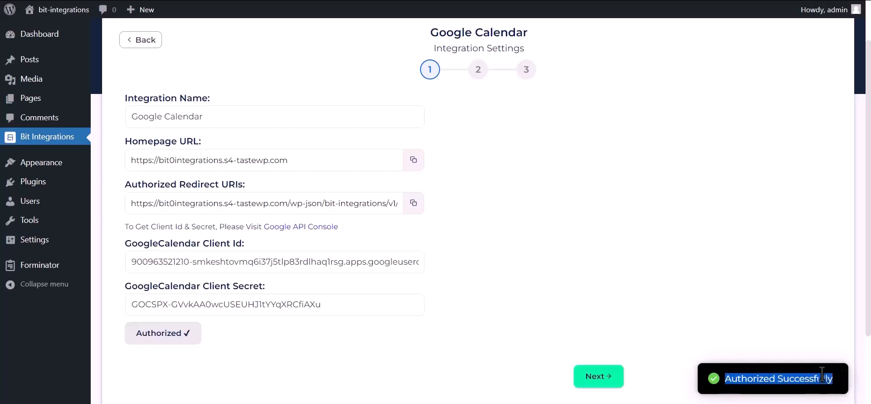
{"action": "left_click", "coordinate": [599, 377]}
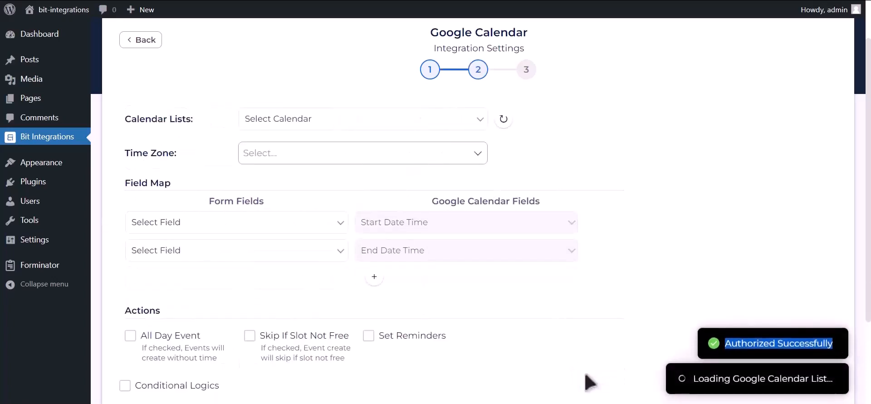
Choose the Bit Integrations (owner) calendar and set the time zone to Asia/Dhaka
{"action": "left_click", "coordinate": [341, 120]}
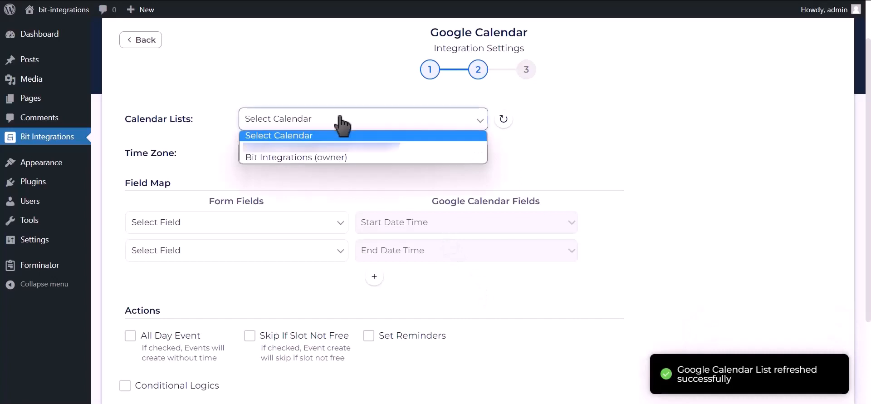
{"action": "left_click", "coordinate": [336, 158]}
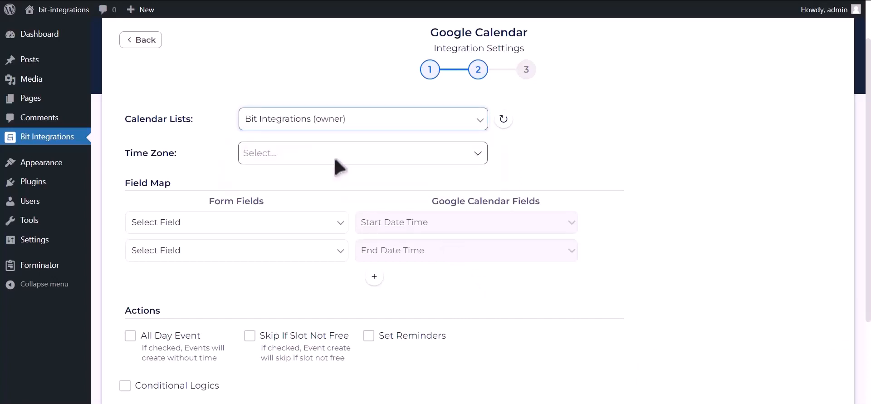
{"action": "left_click", "coordinate": [323, 155]}
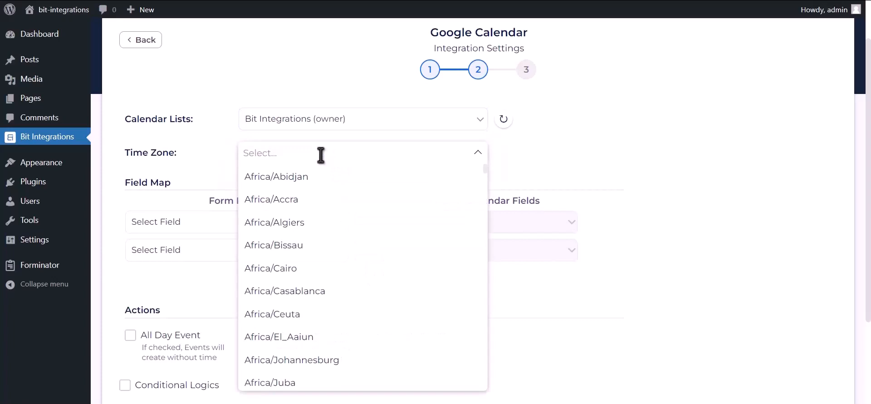
{"action": "type", "text": "dhaka"}
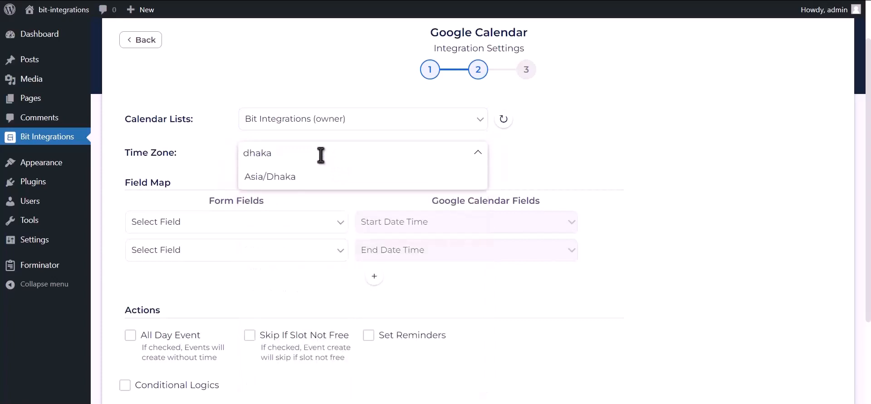
{"action": "left_click", "coordinate": [311, 181]}
{"action": "scroll", "coordinate": [327, 213], "scroll_direction": "up", "scroll_amount": 1}
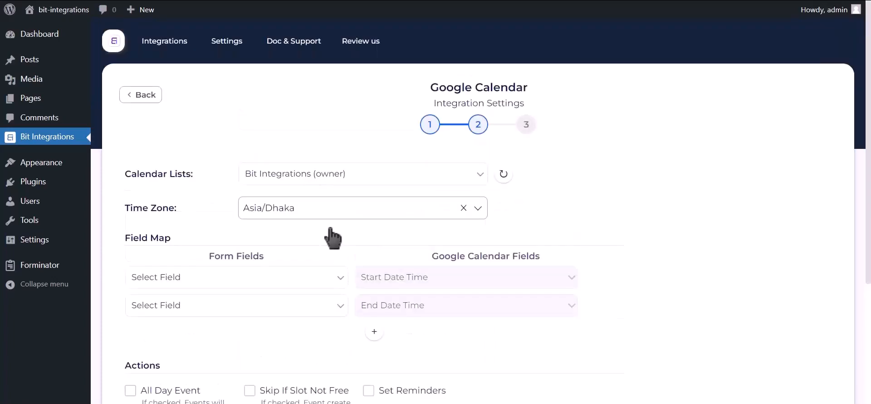
Map the Date-1 form field to both Start Date Time and End Date Time
{"action": "scroll", "coordinate": [333, 236], "scroll_direction": "down", "scroll_amount": 2}
{"action": "left_click", "coordinate": [263, 184]}
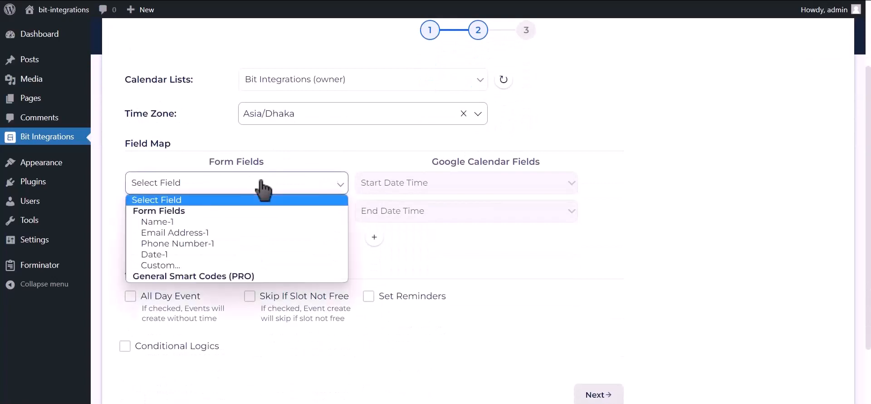
{"action": "left_click", "coordinate": [175, 254]}
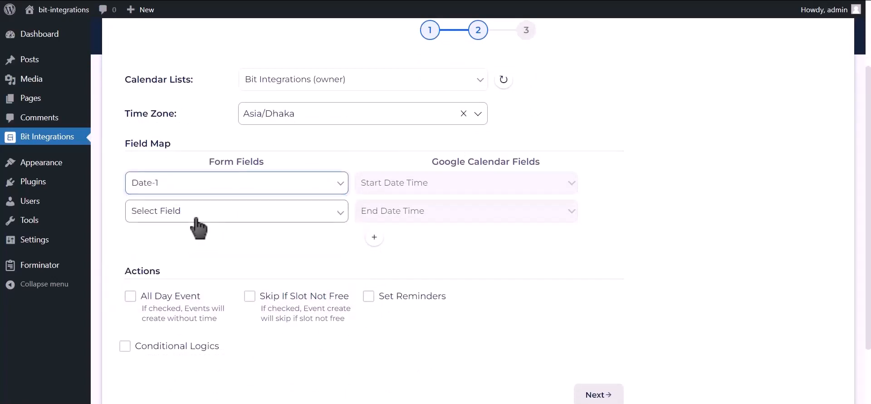
{"action": "left_click", "coordinate": [313, 213]}
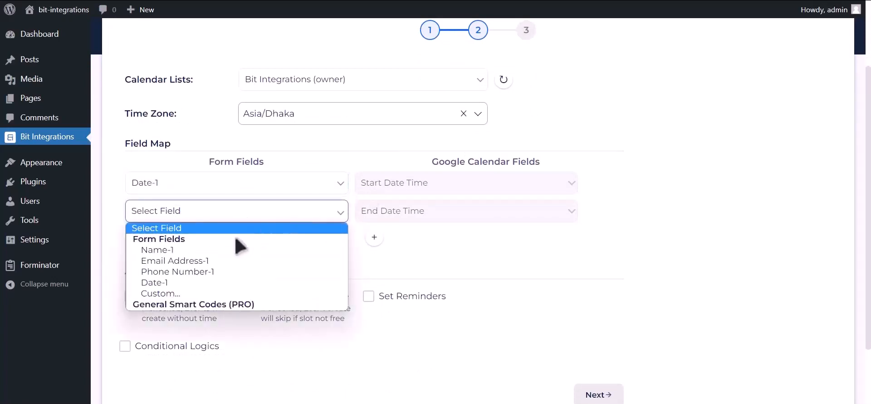
{"action": "left_click", "coordinate": [191, 283]}
Add a field map row that maps Email Address-1 to the calendar's Description
{"action": "left_click", "coordinate": [374, 237]}
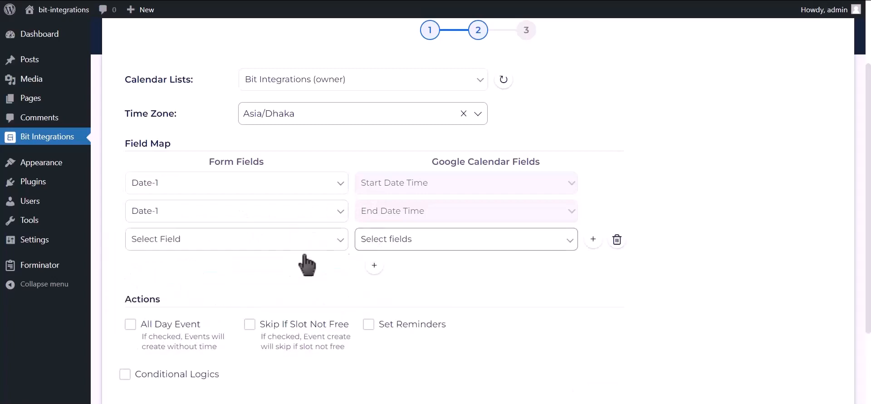
{"action": "left_click", "coordinate": [222, 245]}
{"action": "left_click", "coordinate": [190, 285]}
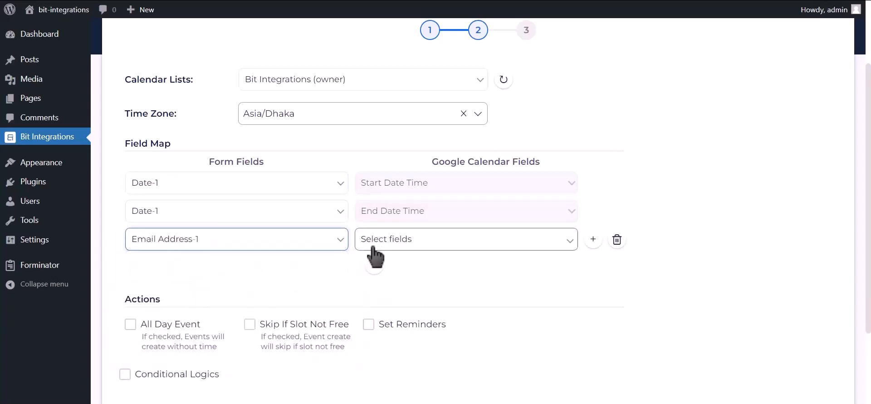
{"action": "left_click", "coordinate": [372, 240]}
{"action": "left_click", "coordinate": [379, 288]}
Add another field map row that maps Name-1 to the calendar's Title
{"action": "left_click", "coordinate": [374, 266]}
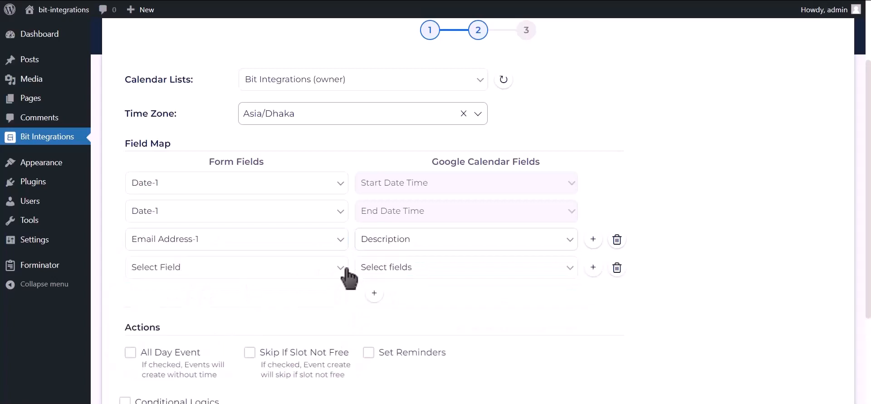
{"action": "left_click", "coordinate": [345, 269]}
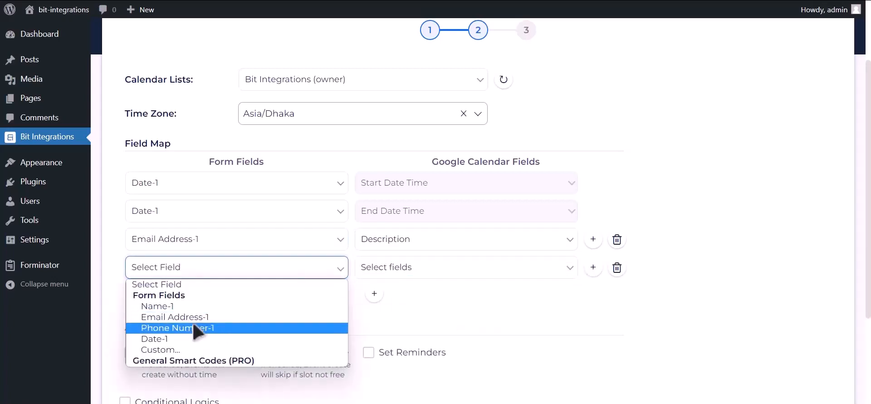
{"action": "left_click", "coordinate": [195, 307]}
{"action": "left_click", "coordinate": [363, 271]}
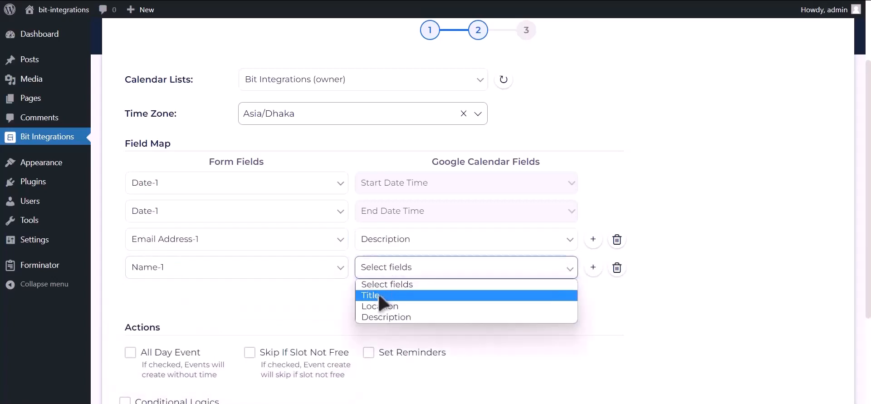
{"action": "left_click", "coordinate": [379, 296]}
Add a further field map row that maps Phone Number-1 to the calendar's Description
{"action": "left_click", "coordinate": [374, 293]}
{"action": "left_click", "coordinate": [223, 297]}
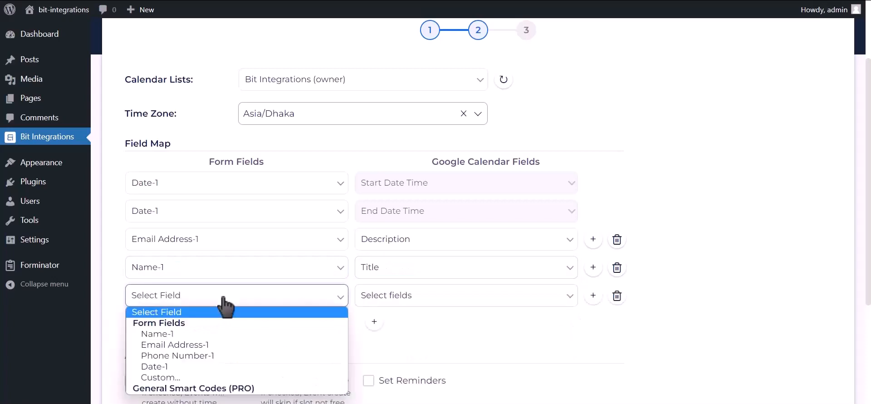
{"action": "left_click", "coordinate": [206, 355]}
{"action": "left_click", "coordinate": [386, 296]}
{"action": "left_click", "coordinate": [390, 352]}
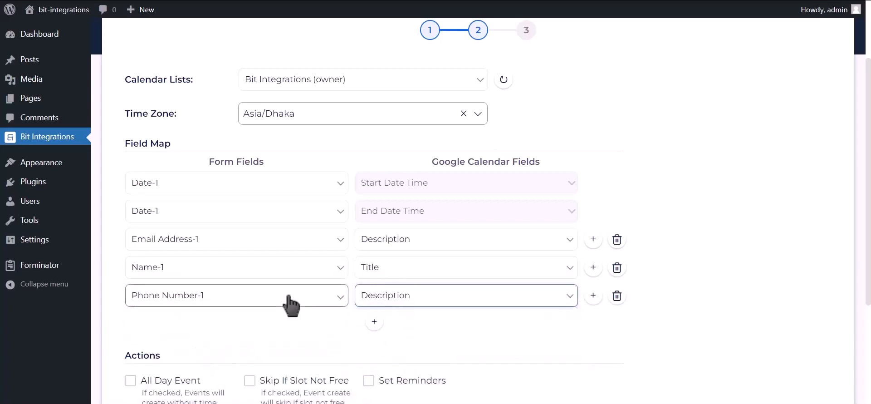
Enable the All Day Event action and proceed to the final integration step
{"action": "scroll", "coordinate": [281, 297], "scroll_direction": "down", "scroll_amount": 2}
{"action": "left_click", "coordinate": [167, 285]}
{"action": "scroll", "coordinate": [167, 284], "scroll_direction": "down", "scroll_amount": 2}
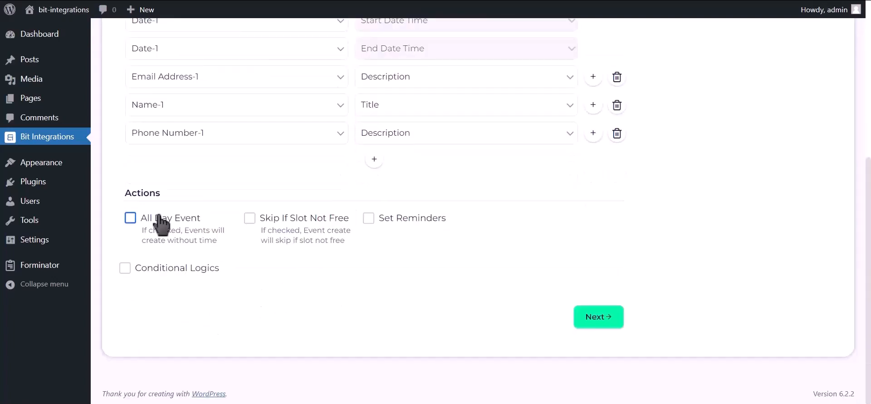
{"action": "left_click", "coordinate": [159, 216]}
{"action": "left_click", "coordinate": [602, 318]}
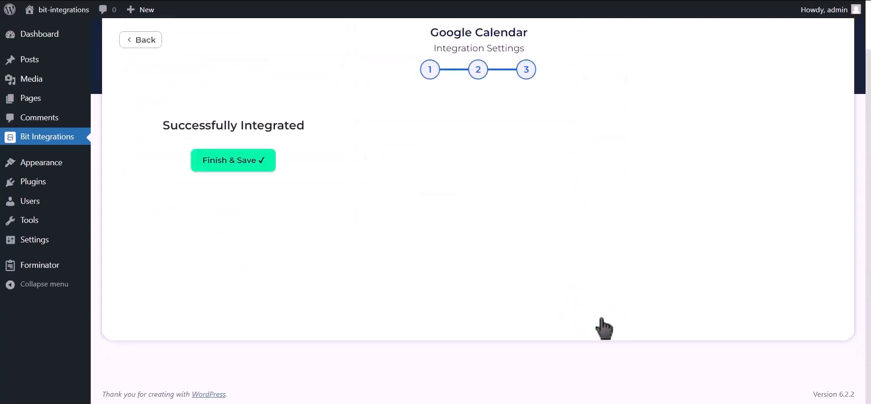
Fill in the published form with the name Bit Integrations, an e-mail address, a phone number and the date 06/13/2023, and submit it
{"action": "left_click", "coordinate": [482, 174]}
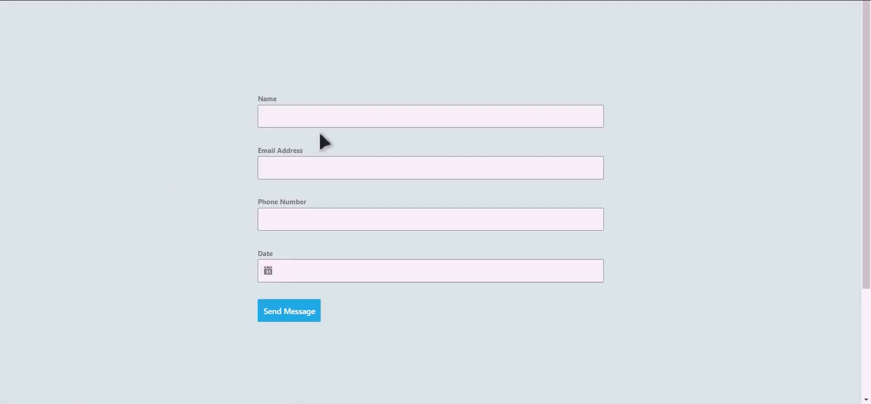
{"action": "left_click", "coordinate": [338, 123]}
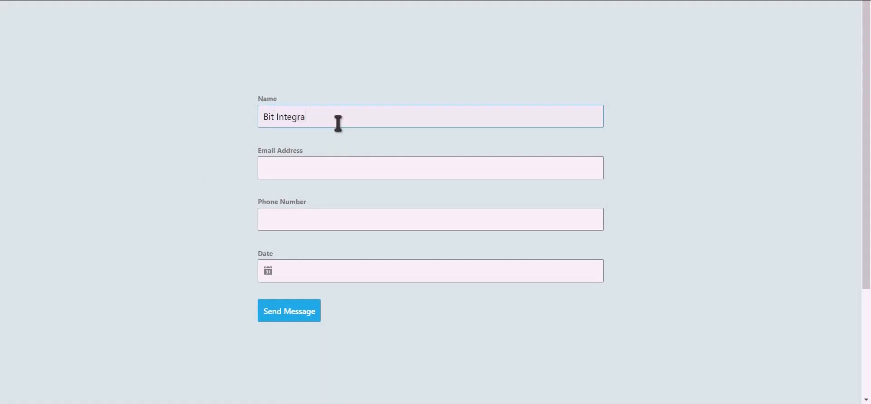
{"action": "left_click", "coordinate": [342, 163]}
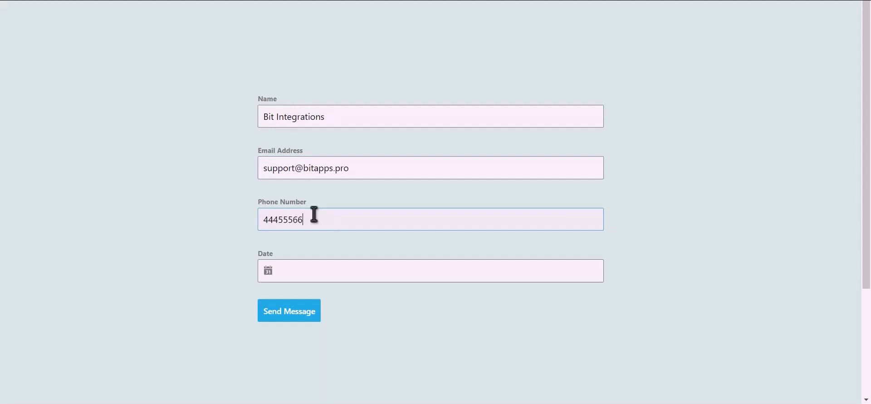
{"action": "left_click", "coordinate": [307, 271]}
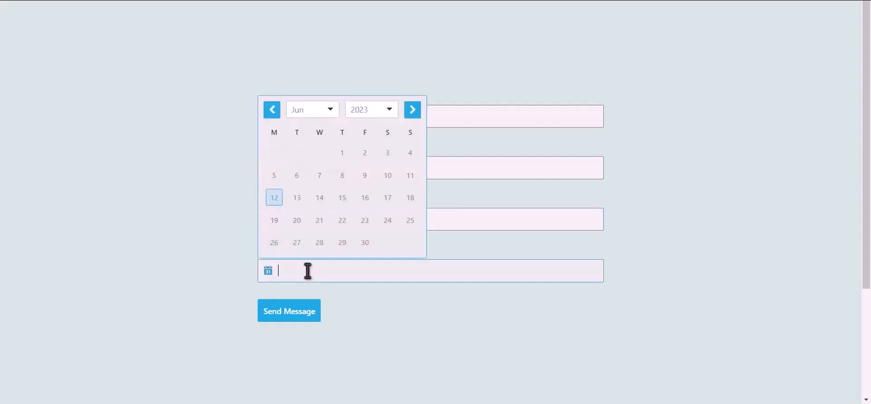
{"action": "left_click", "coordinate": [297, 199]}
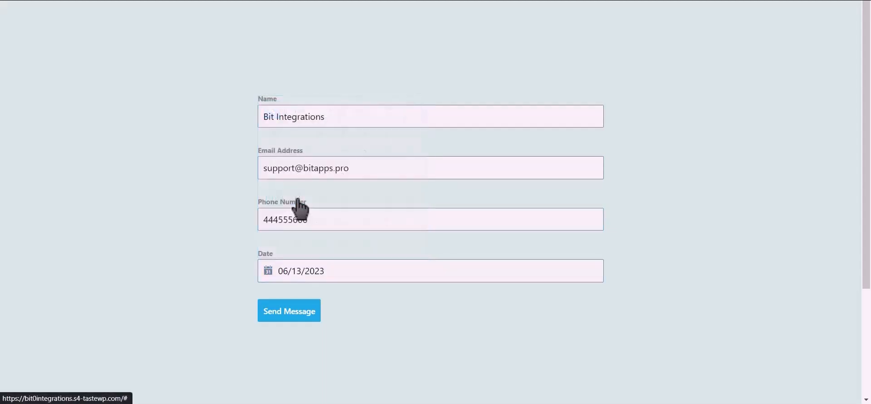
{"action": "left_click", "coordinate": [296, 312]}
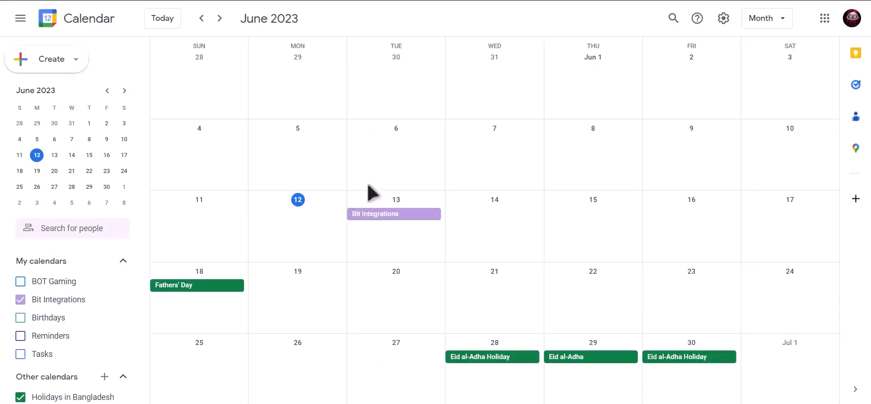
Open the Bit Integrations event on June 13 in Google Calendar to check its details
{"action": "left_click", "coordinate": [428, 218]}
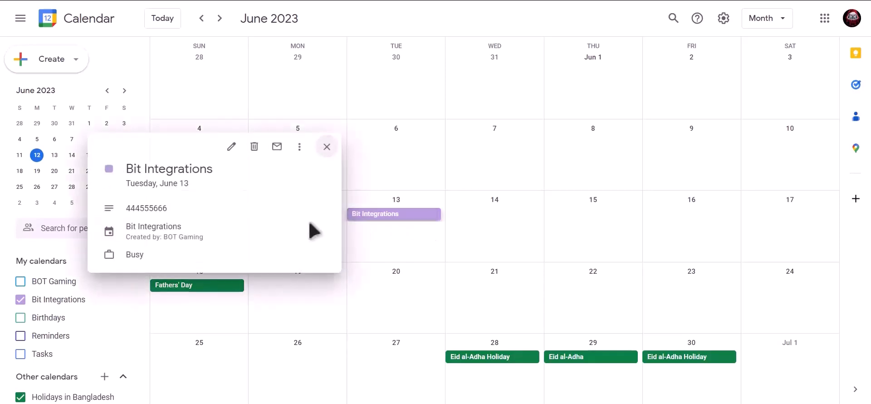